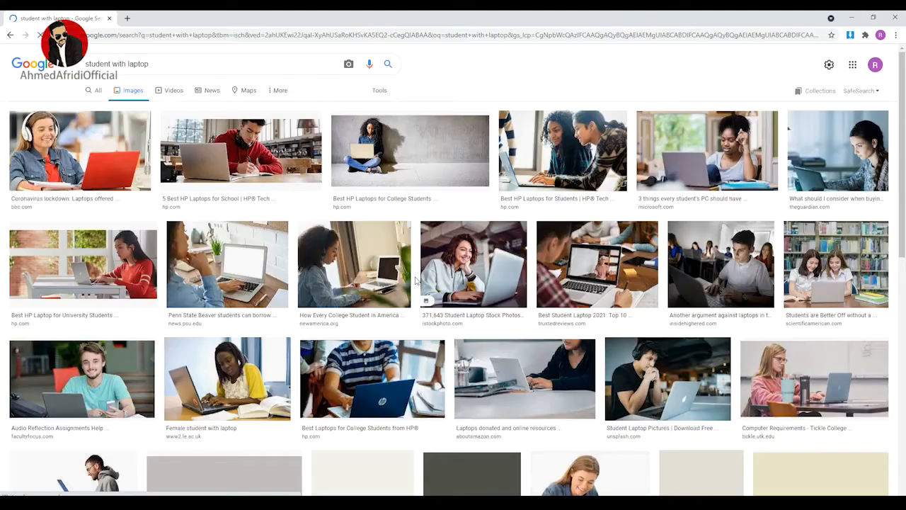
Browse the image results for "student with laptop" and preview the photo of the boy in a checked shirt
{"action": "scroll", "coordinate": [415, 281], "scroll_direction": "down", "scroll_amount": 2}
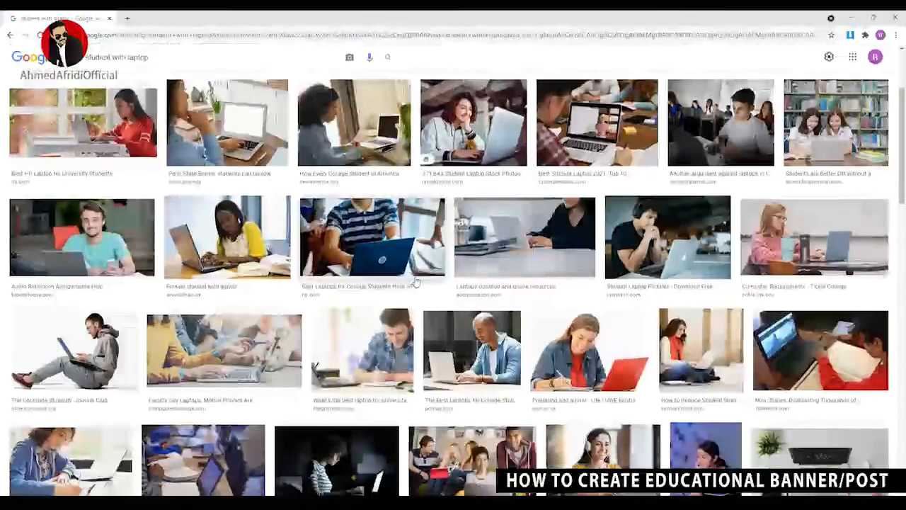
{"action": "scroll", "coordinate": [416, 281], "scroll_direction": "down", "scroll_amount": 2}
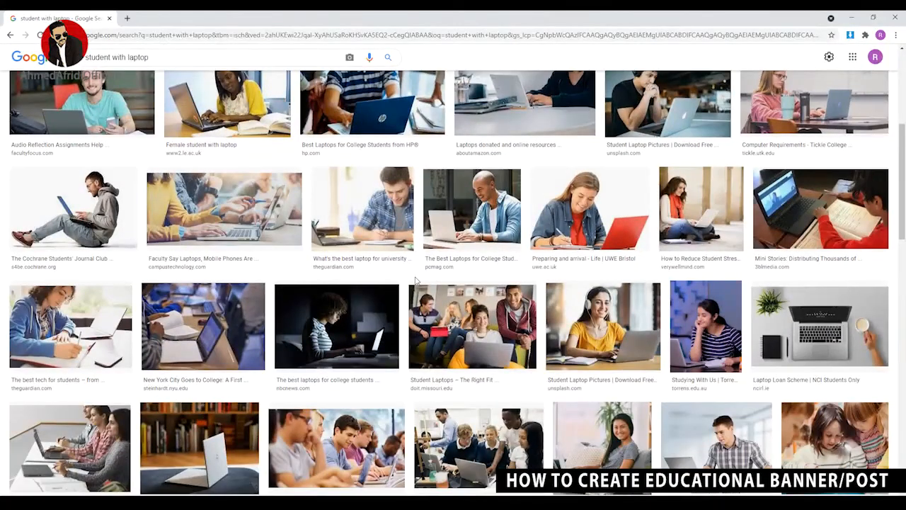
{"action": "scroll", "coordinate": [415, 282], "scroll_direction": "down", "scroll_amount": 2}
{"action": "scroll", "coordinate": [416, 281], "scroll_direction": "down", "scroll_amount": 3}
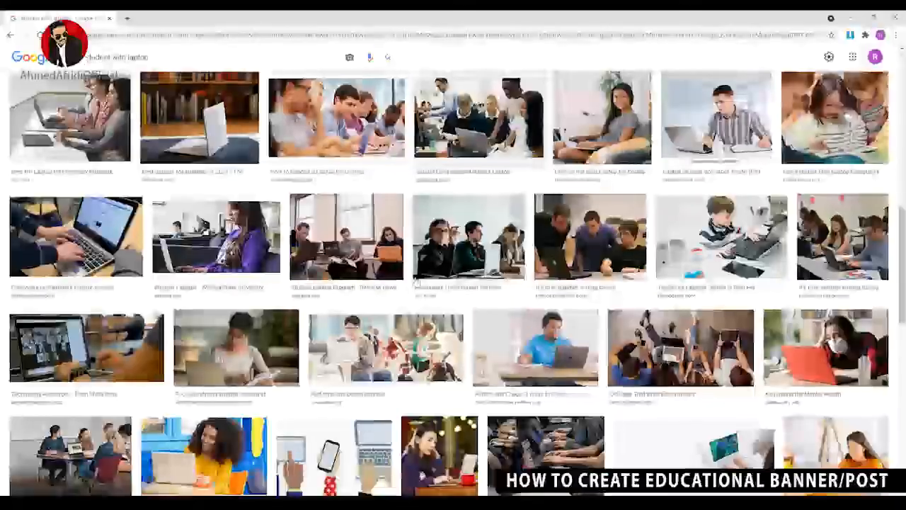
{"action": "left_click", "coordinate": [675, 151]}
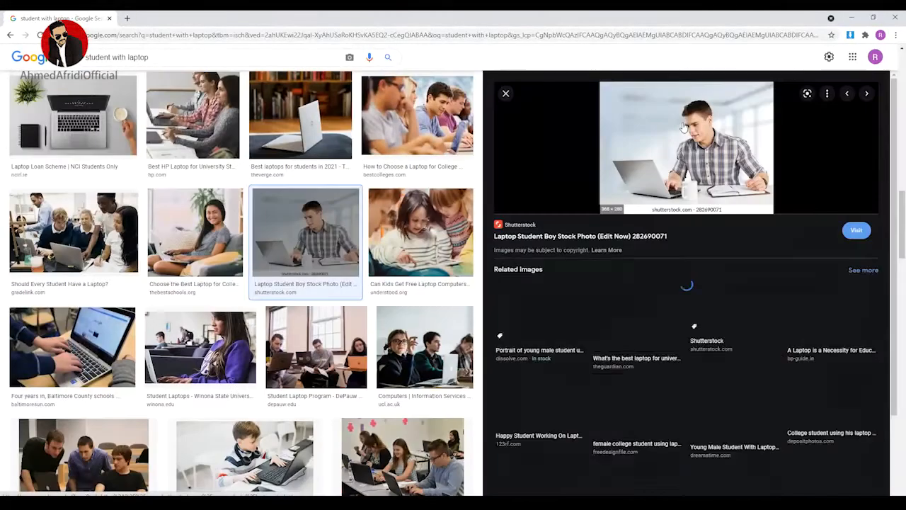
{"action": "scroll", "coordinate": [686, 283], "scroll_direction": "down", "scroll_amount": 1}
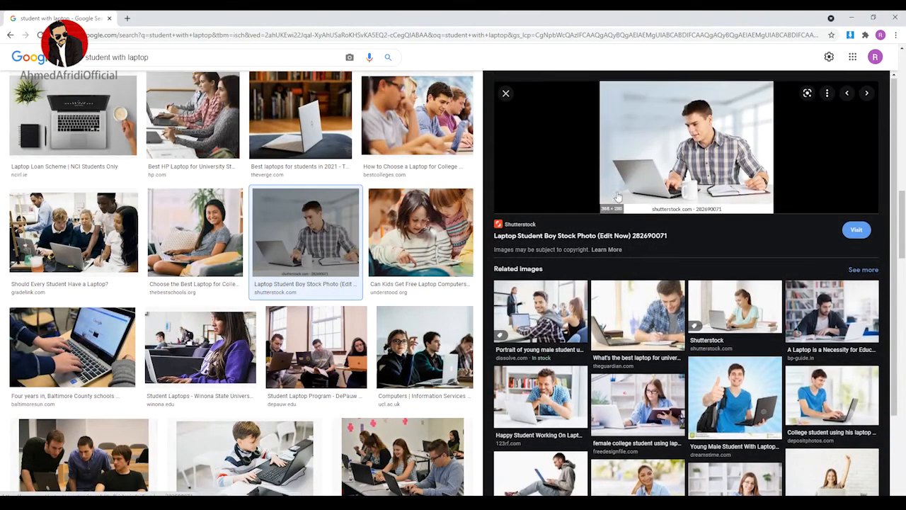
{"action": "left_click", "coordinate": [505, 92]}
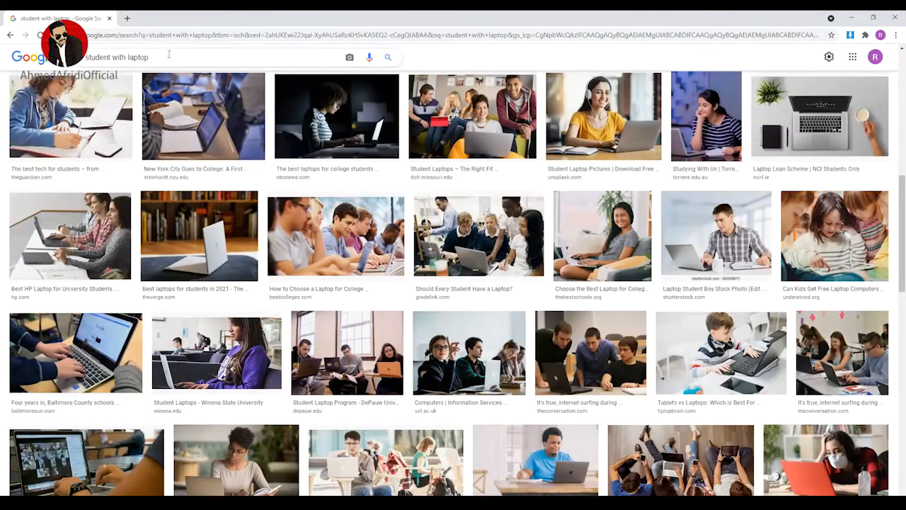
Refine the image search to "student sitting with laptop"
{"action": "left_click", "coordinate": [113, 57]}
{"action": "type", "text": "sitting"}
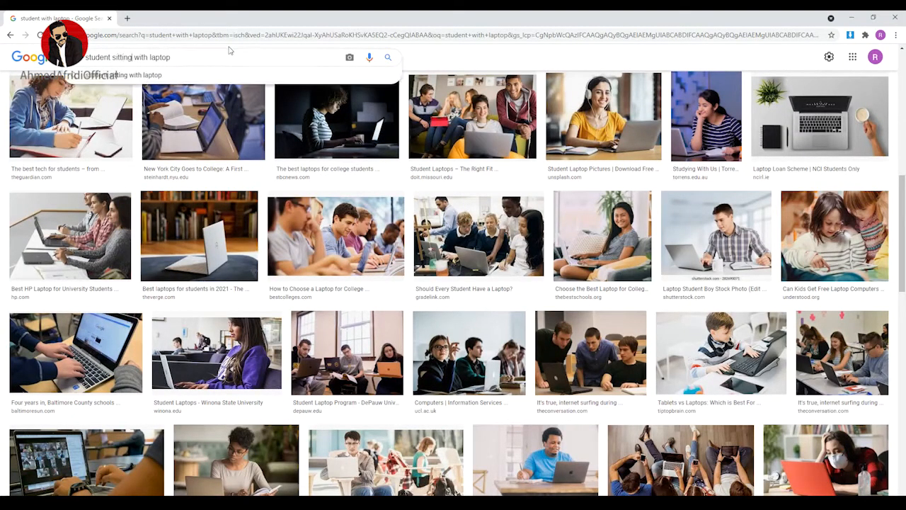
{"action": "key", "text": "Return"}
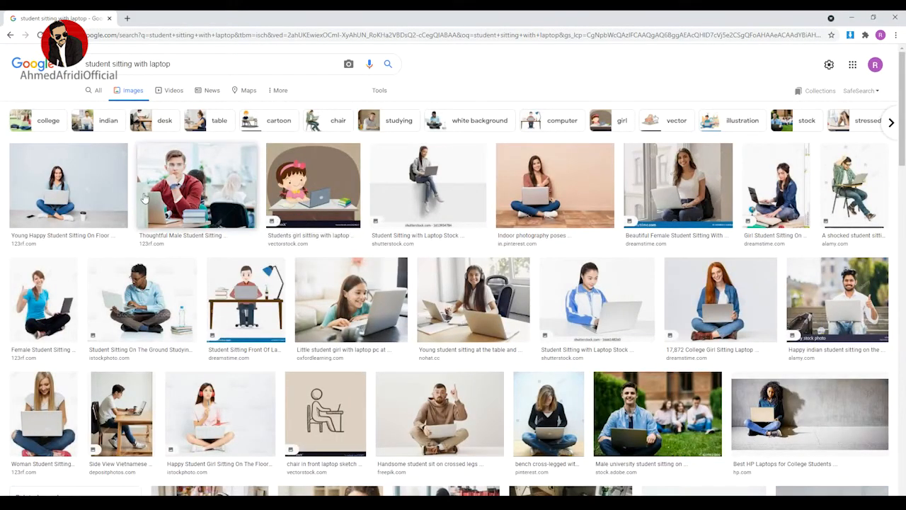
Preview the student sitting on the floor against a pale blue wall and look through its related images
{"action": "left_click", "coordinate": [89, 181]}
{"action": "scroll", "coordinate": [708, 333], "scroll_direction": "down", "scroll_amount": 2}
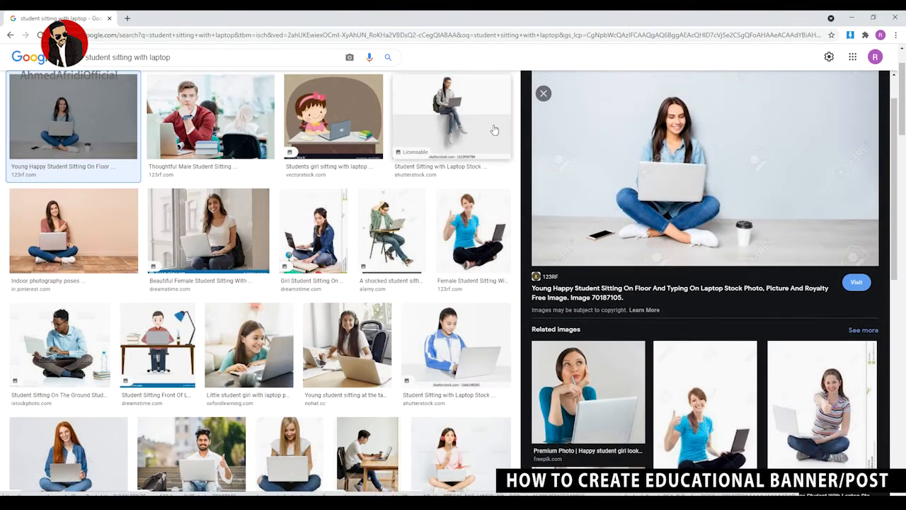
{"action": "scroll", "coordinate": [697, 346], "scroll_direction": "down", "scroll_amount": 4}
{"action": "scroll", "coordinate": [697, 346], "scroll_direction": "down", "scroll_amount": 3}
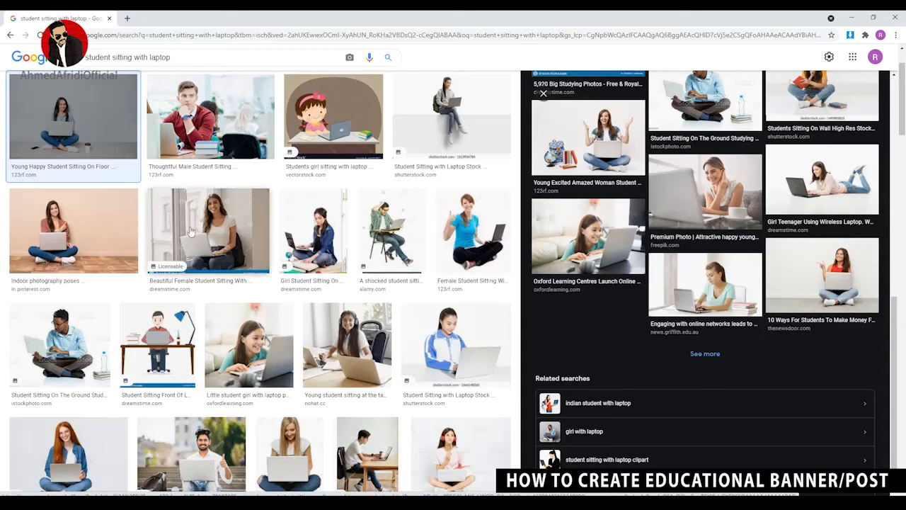
Run a reverse image search on the photo of the woman sitting against the peach wall and list all its sizes
{"action": "left_click", "coordinate": [73, 232]}
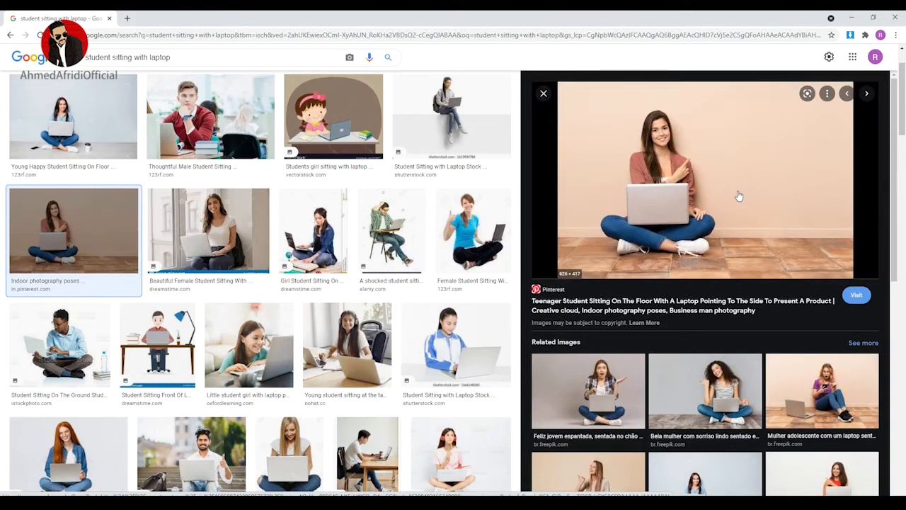
{"action": "right_click", "coordinate": [738, 195]}
{"action": "left_click", "coordinate": [792, 337]}
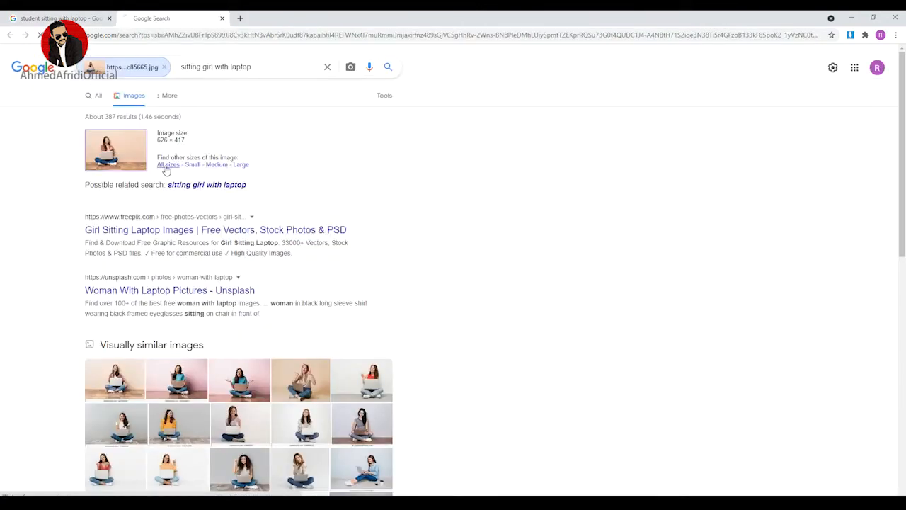
{"action": "left_click", "coordinate": [167, 165]}
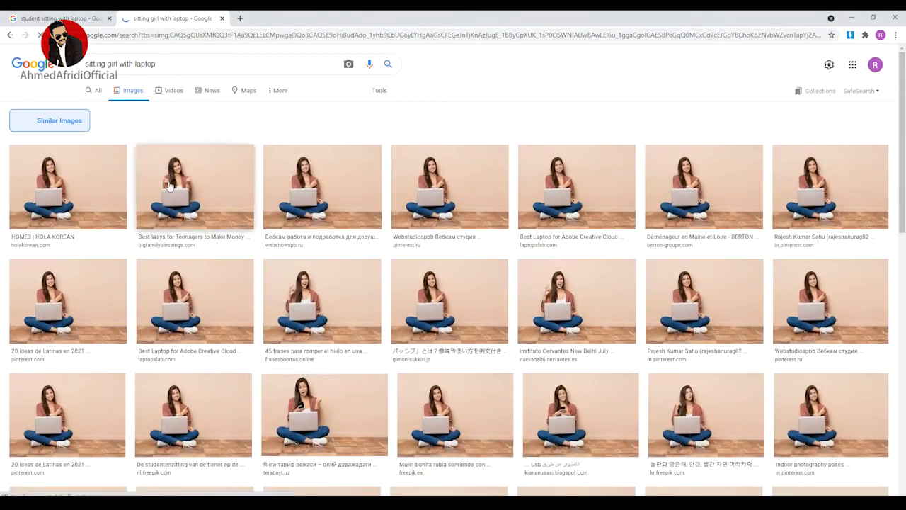
Save the first large version of the peach-wall photo to the Desktop as the JPEG 89446 (1)
{"action": "left_click", "coordinate": [79, 195]}
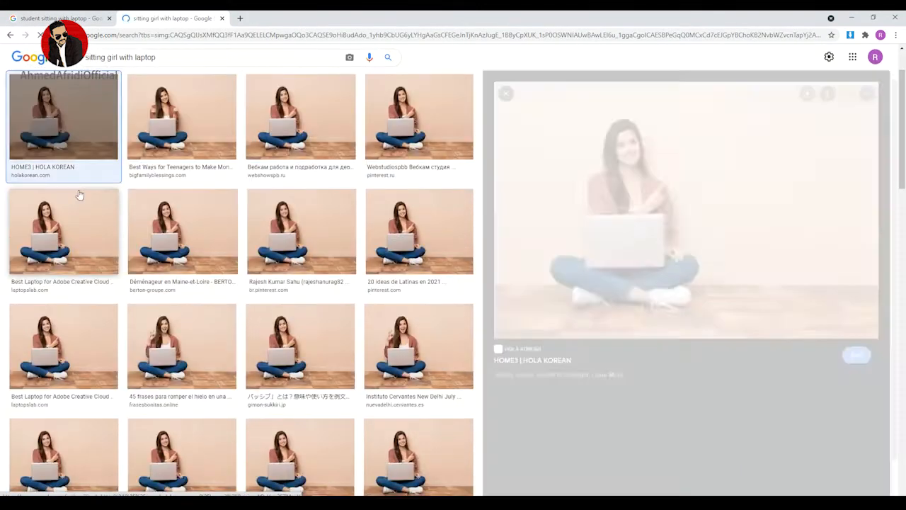
{"action": "right_click", "coordinate": [628, 200]}
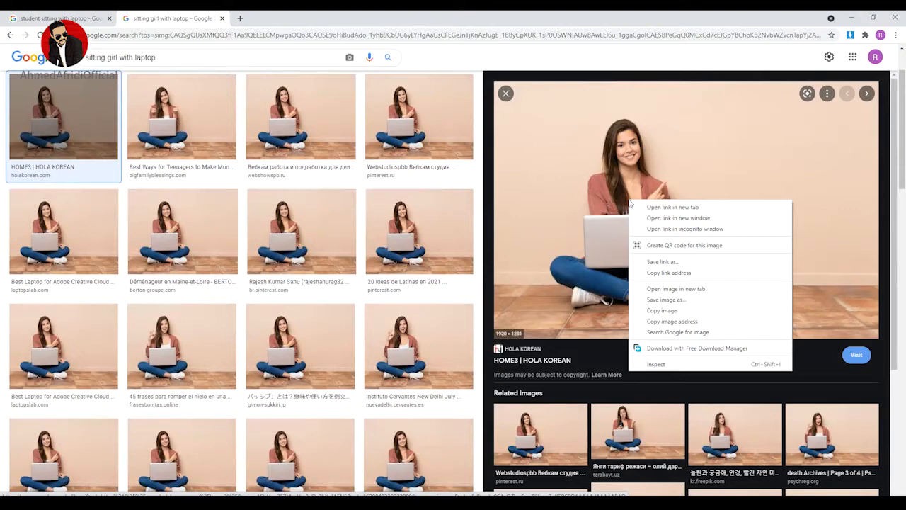
{"action": "left_click", "coordinate": [676, 304]}
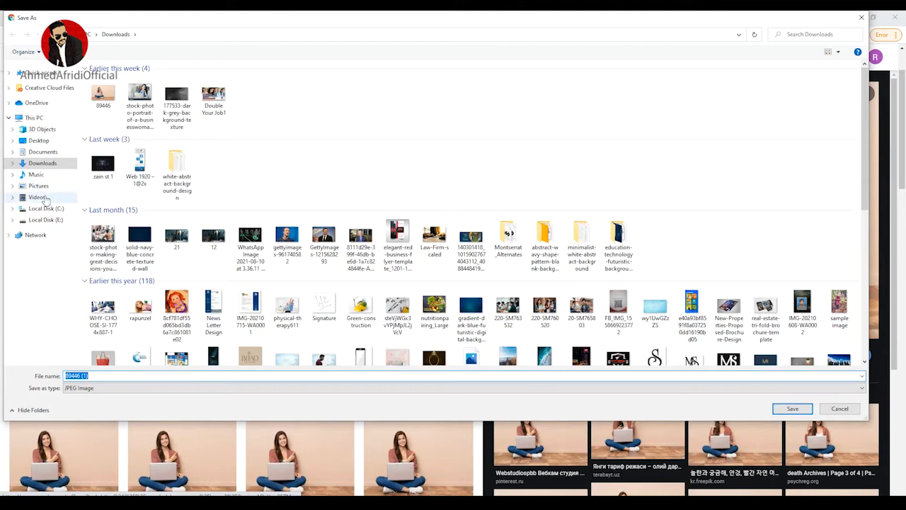
{"action": "left_click", "coordinate": [39, 140]}
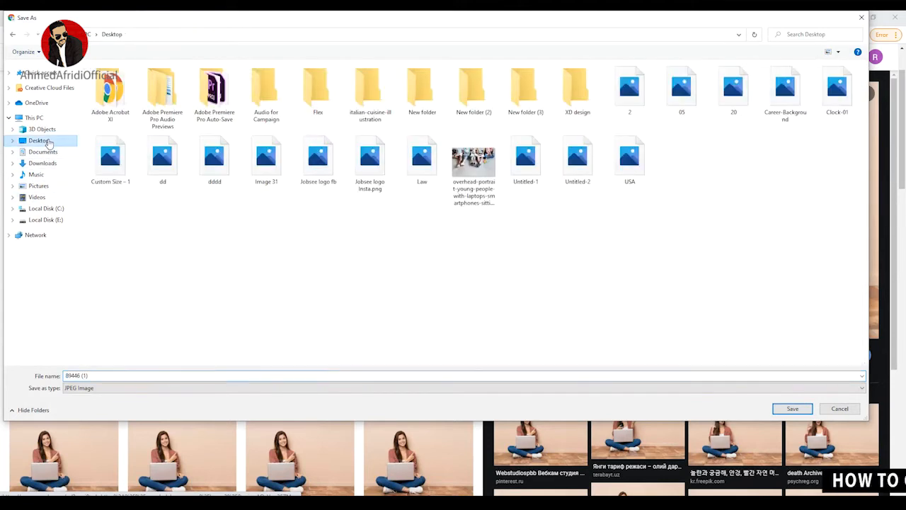
{"action": "left_click", "coordinate": [791, 409]}
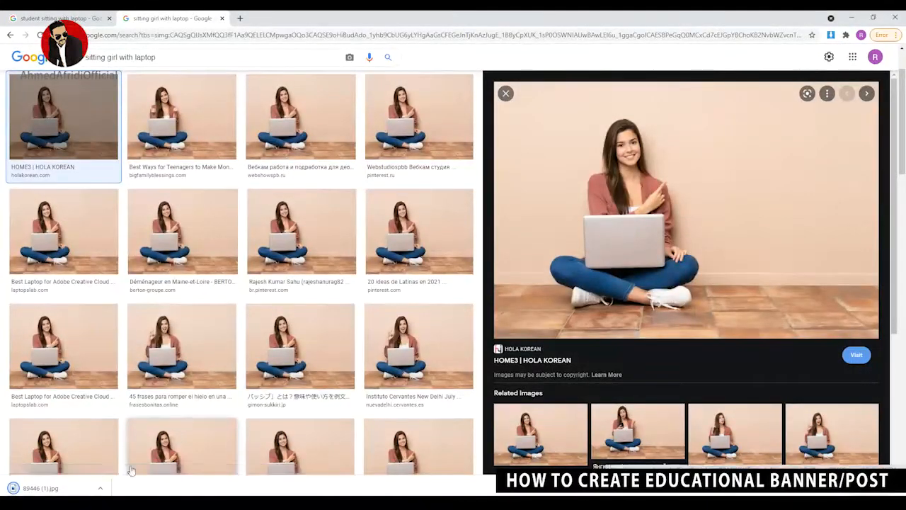
{"action": "left_click", "coordinate": [100, 488]}
{"action": "left_click", "coordinate": [137, 461]}
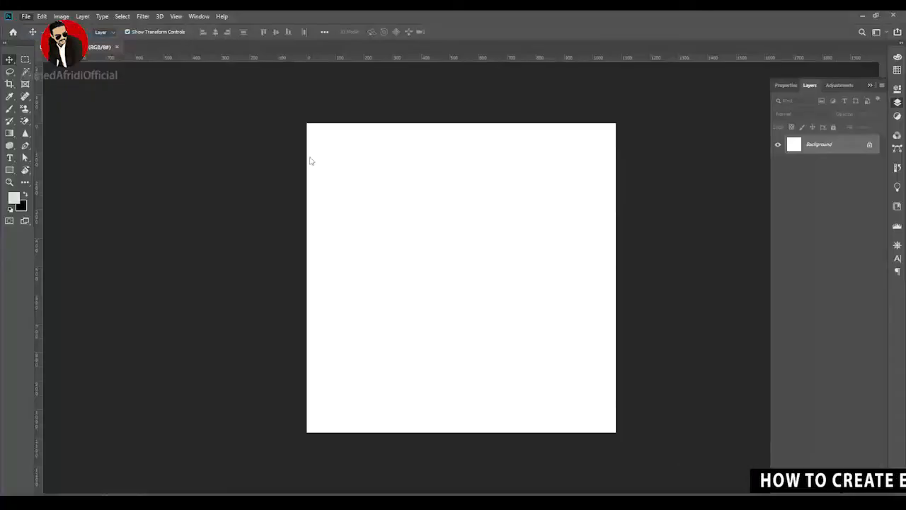
Switch to Photoshop and open the image 89446 (1) from the Desktop
{"action": "key", "text": "ctrl+o"}
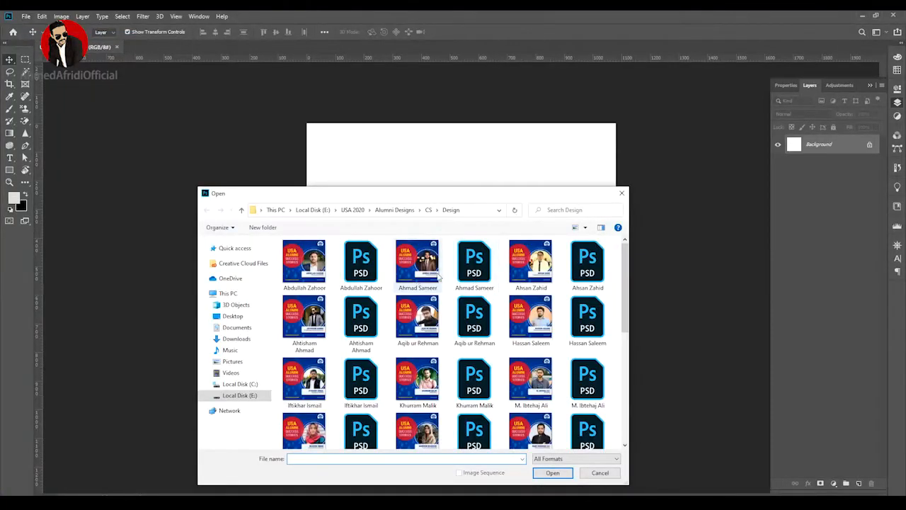
{"action": "left_click", "coordinate": [234, 316]}
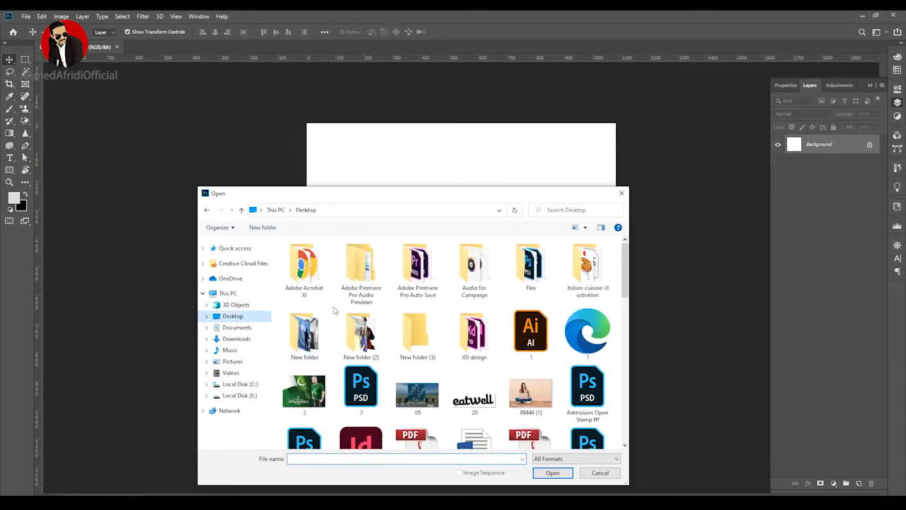
{"action": "scroll", "coordinate": [385, 293], "scroll_direction": "down", "scroll_amount": 3}
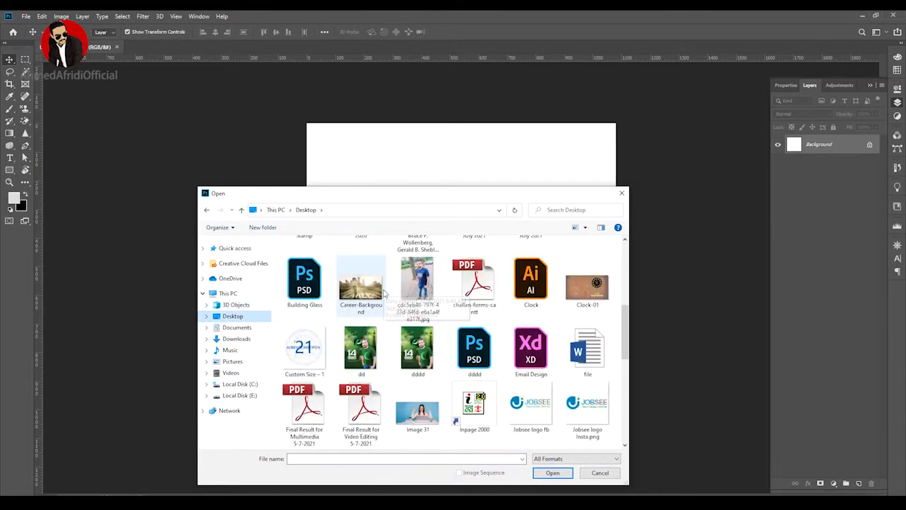
{"action": "scroll", "coordinate": [507, 359], "scroll_direction": "up", "scroll_amount": 3}
{"action": "left_click", "coordinate": [543, 393]}
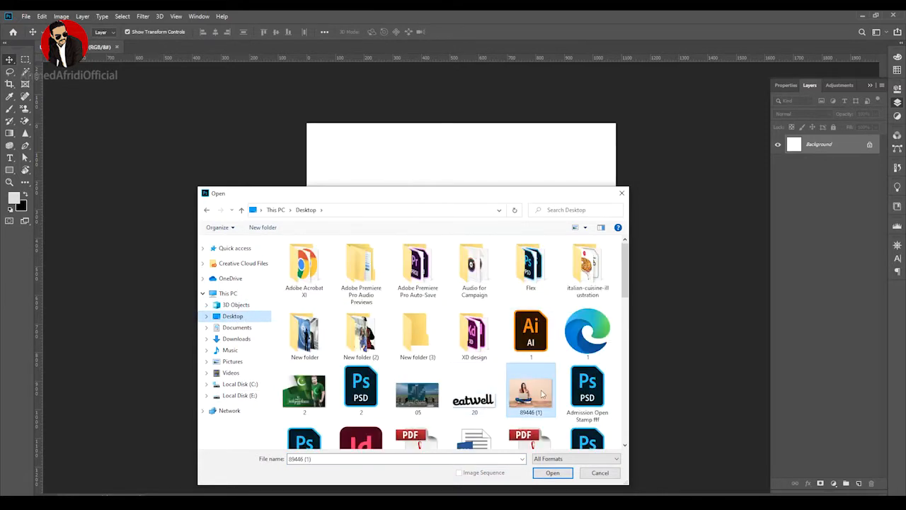
{"action": "left_click", "coordinate": [553, 472]}
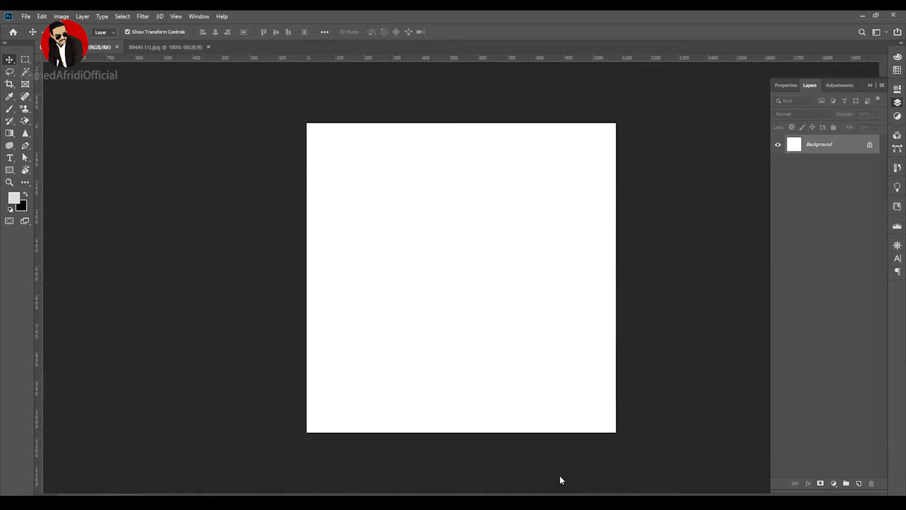
Start a Pen tool path at the outermost point of the woman's left-hand knee in the photo and curve it upward around the knee
{"action": "scroll", "coordinate": [259, 272], "scroll_direction": "down", "scroll_amount": 1}
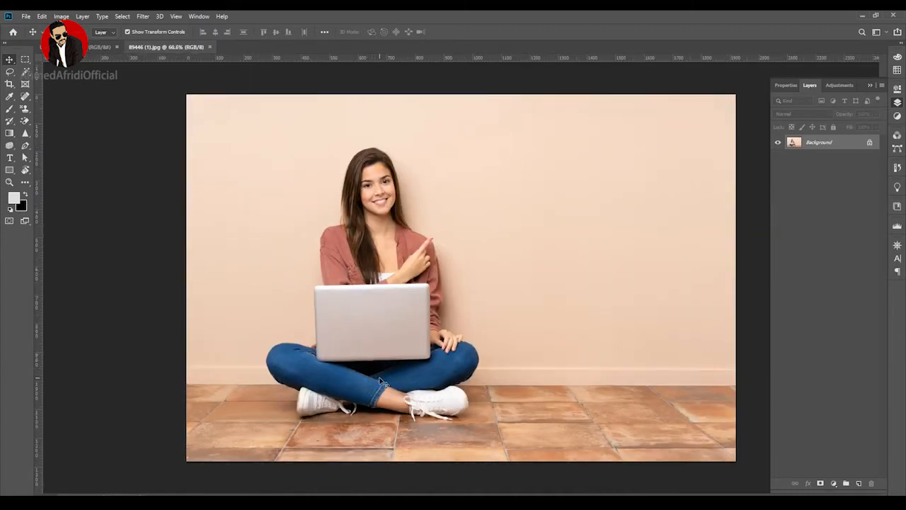
{"action": "scroll", "coordinate": [380, 382], "scroll_direction": "up", "scroll_amount": 1}
{"action": "left_click", "coordinate": [25, 146]}
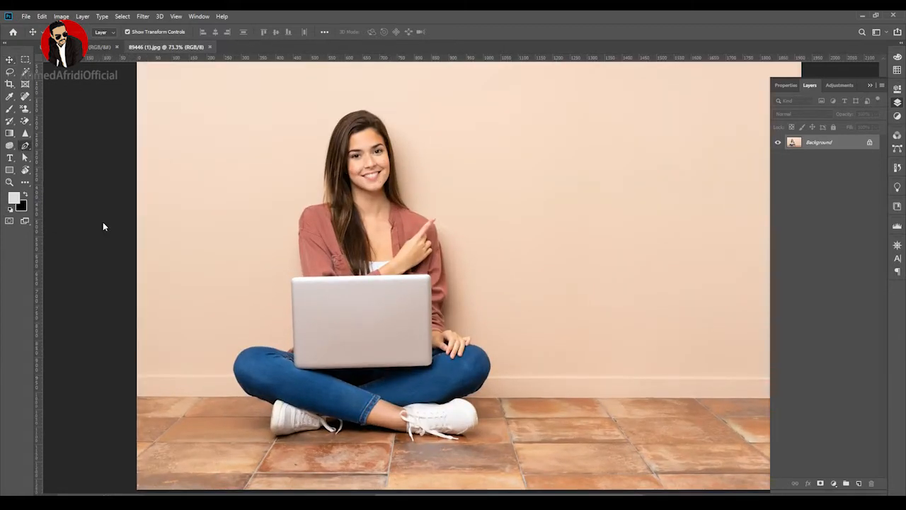
{"action": "scroll", "coordinate": [271, 442], "scroll_direction": "up", "scroll_amount": 3}
{"action": "scroll", "coordinate": [271, 442], "scroll_direction": "up", "scroll_amount": 2}
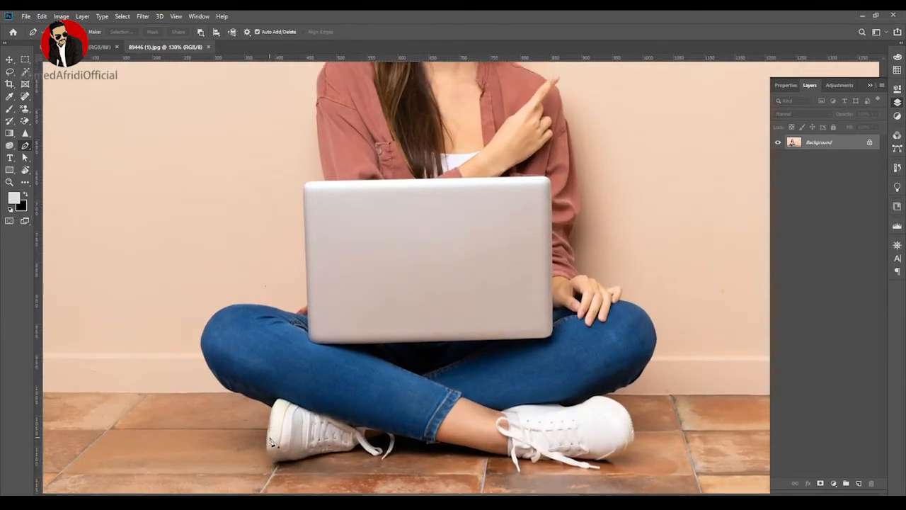
{"action": "right_click", "coordinate": [27, 147]}
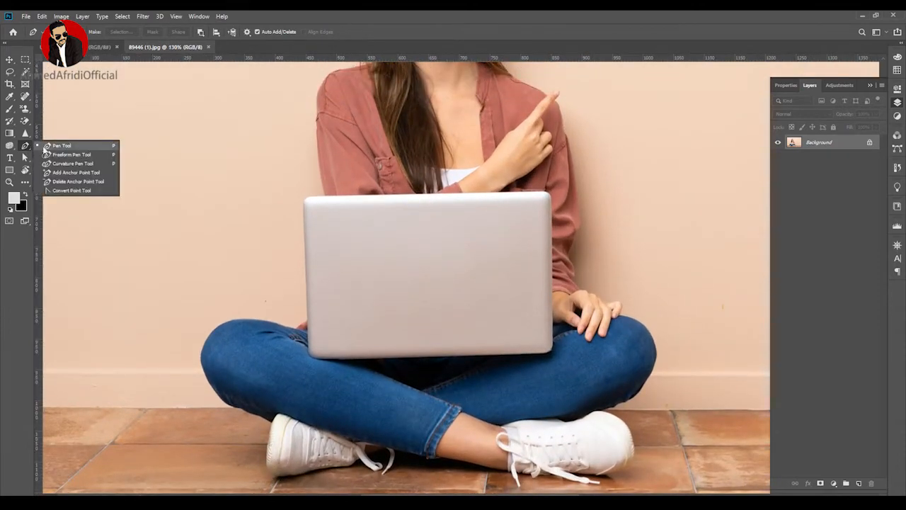
{"action": "left_click", "coordinate": [64, 147]}
{"action": "scroll", "coordinate": [228, 369], "scroll_direction": "down", "scroll_amount": 2}
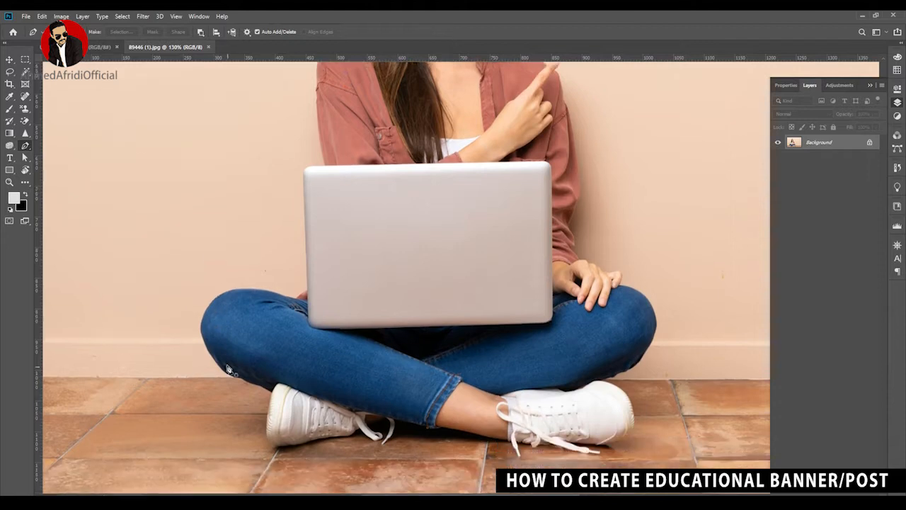
{"action": "scroll", "coordinate": [263, 455], "scroll_direction": "up", "scroll_amount": 3}
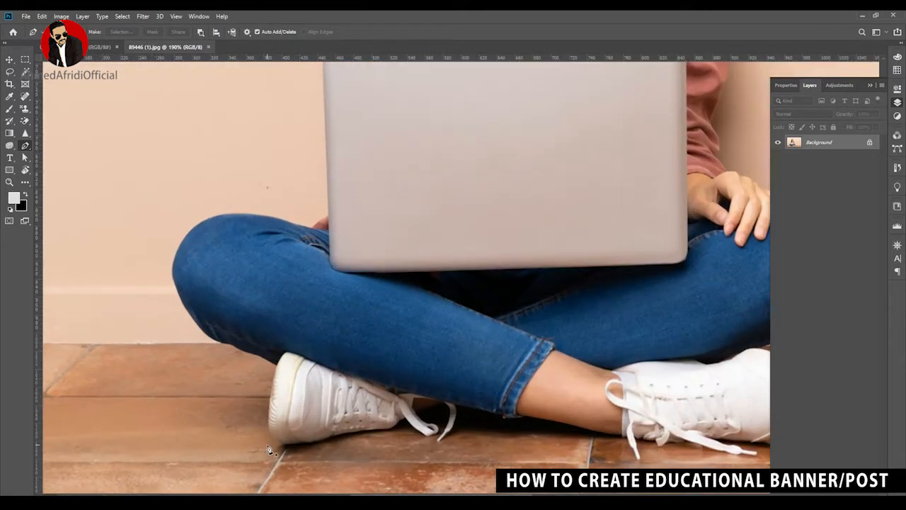
{"action": "scroll", "coordinate": [269, 450], "scroll_direction": "up", "scroll_amount": 5}
{"action": "scroll", "coordinate": [269, 443], "scroll_direction": "up", "scroll_amount": 4}
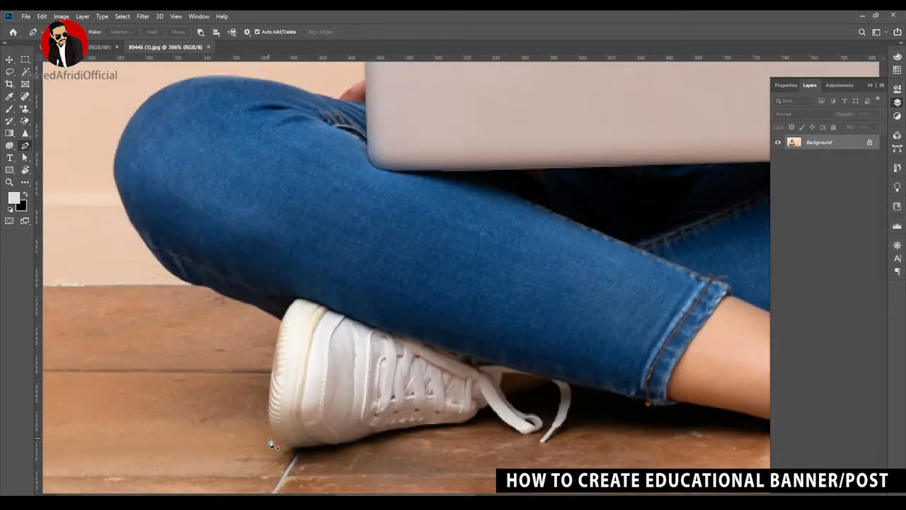
{"action": "scroll", "coordinate": [226, 322], "scroll_direction": "up", "scroll_amount": 2}
{"action": "left_click_drag", "start_coordinate": [222, 306], "coordinate": [279, 404]}
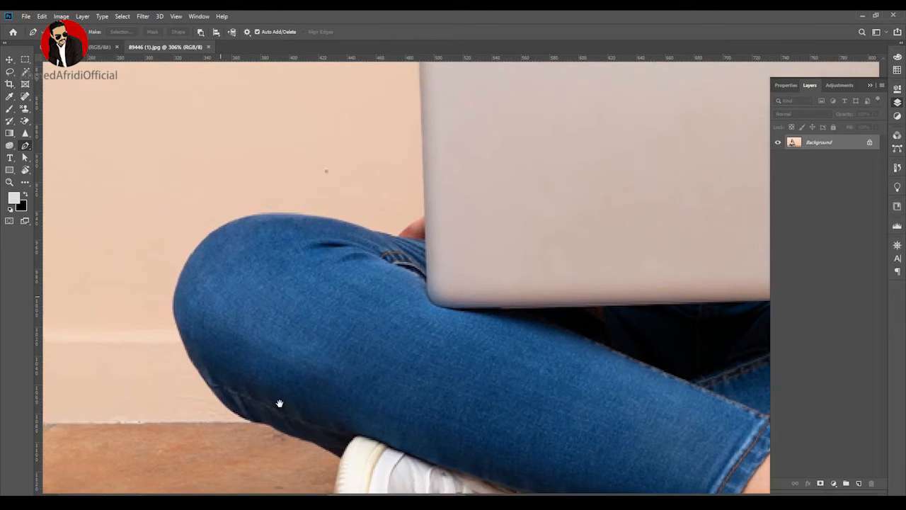
{"action": "left_click", "coordinate": [173, 310]}
{"action": "left_click_drag", "start_coordinate": [207, 239], "coordinate": [242, 209]}
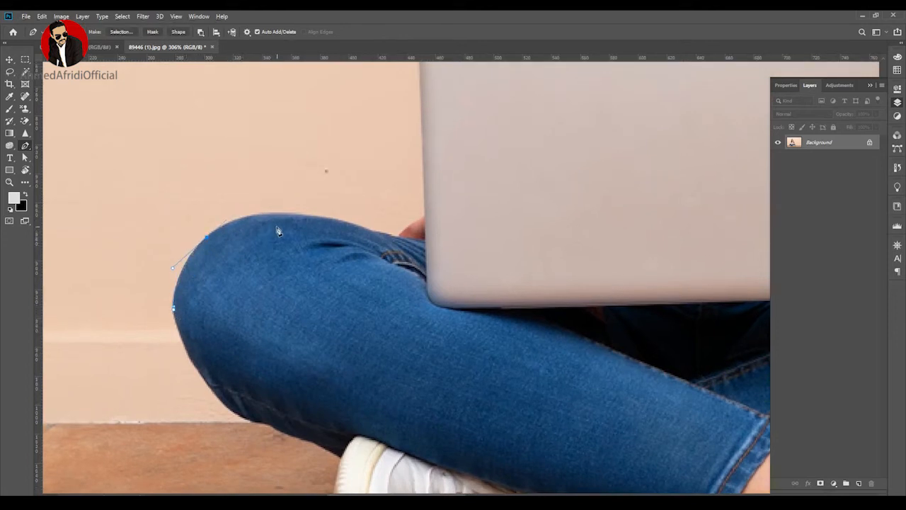
Continue the path over the top of the jeans and around the visible fingers to the laptop's side edge
{"action": "left_click_drag", "start_coordinate": [305, 218], "coordinate": [385, 217]}
{"action": "left_click", "coordinate": [305, 215], "text": "alt"}
{"action": "left_click", "coordinate": [398, 236]}
{"action": "left_click", "coordinate": [425, 217]}
Extend the path up the laptop's side edge and around its rounded upper corner
{"action": "left_click_drag", "start_coordinate": [449, 193], "coordinate": [420, 384]}
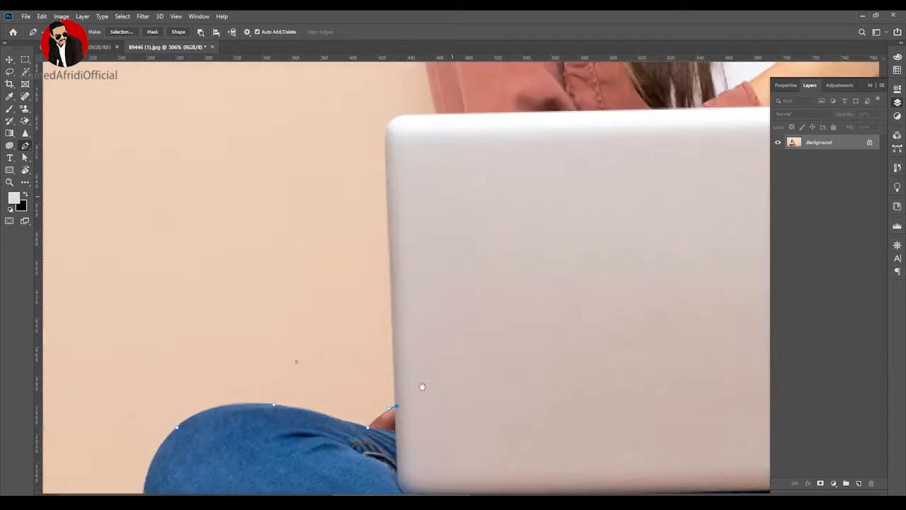
{"action": "left_click", "coordinate": [388, 129]}
{"action": "left_click_drag", "start_coordinate": [406, 116], "coordinate": [419, 119]}
{"action": "left_click", "coordinate": [406, 116], "text": "alt"}
Continue the path along the laptop's top edge, up the woman's outer sleeve and over her shoulder to the hair
{"action": "left_click_drag", "start_coordinate": [489, 116], "coordinate": [236, 274]}
{"action": "left_click", "coordinate": [182, 270]}
{"action": "left_click_drag", "start_coordinate": [165, 125], "coordinate": [166, 84]}
{"action": "left_click_drag", "start_coordinate": [209, 174], "coordinate": [253, 447]}
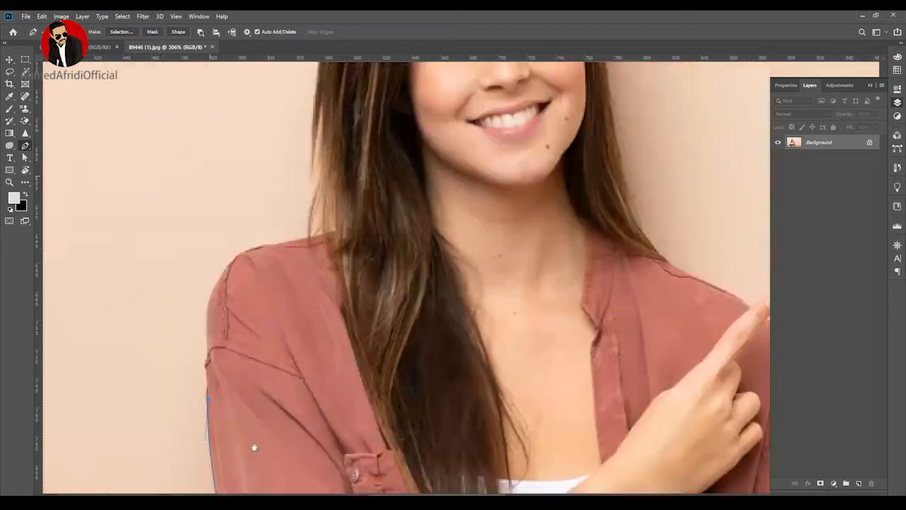
{"action": "left_click_drag", "start_coordinate": [207, 321], "coordinate": [208, 313]}
{"action": "left_click_drag", "start_coordinate": [224, 272], "coordinate": [242, 248]}
{"action": "left_click", "coordinate": [327, 237]}
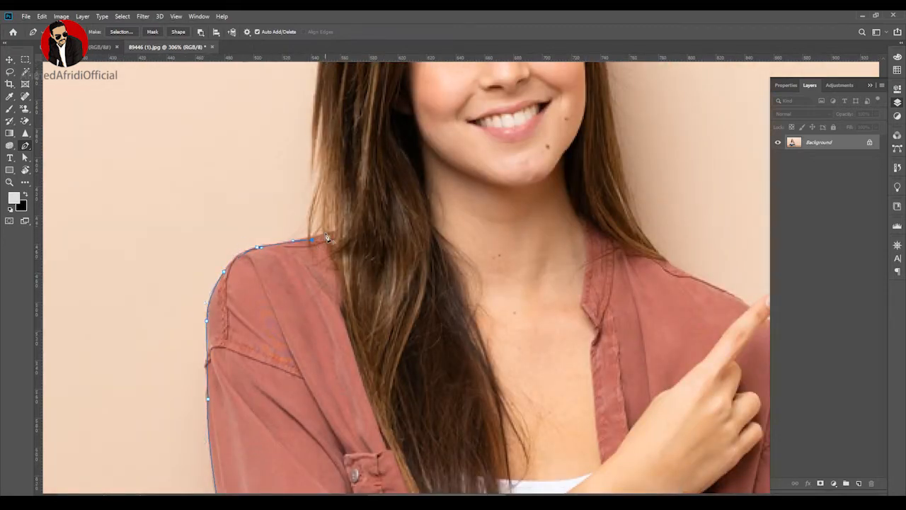
Extend the path from the shoulder up along the outer edge of her left-hand hair to about eye level
{"action": "left_click_drag", "start_coordinate": [351, 228], "coordinate": [350, 252]}
{"action": "left_click", "coordinate": [312, 259]}
{"action": "left_click", "coordinate": [313, 216]}
{"action": "left_click_drag", "start_coordinate": [315, 145], "coordinate": [317, 126]}
{"action": "left_click_drag", "start_coordinate": [325, 166], "coordinate": [320, 399]}
{"action": "left_click", "coordinate": [320, 285]}
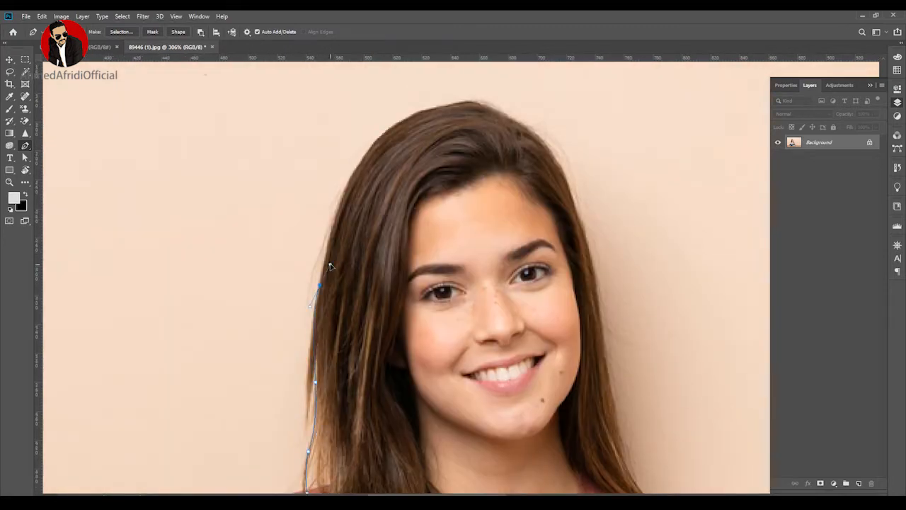
Curve the path over the crown of her head and down the opposite side of the hair to cheek level
{"action": "left_click_drag", "start_coordinate": [346, 189], "coordinate": [362, 176]}
{"action": "left_click_drag", "start_coordinate": [462, 103], "coordinate": [522, 95]}
{"action": "left_click", "coordinate": [526, 127]}
{"action": "left_click", "coordinate": [568, 184]}
{"action": "left_click", "coordinate": [592, 225]}
{"action": "left_click", "coordinate": [598, 301]}
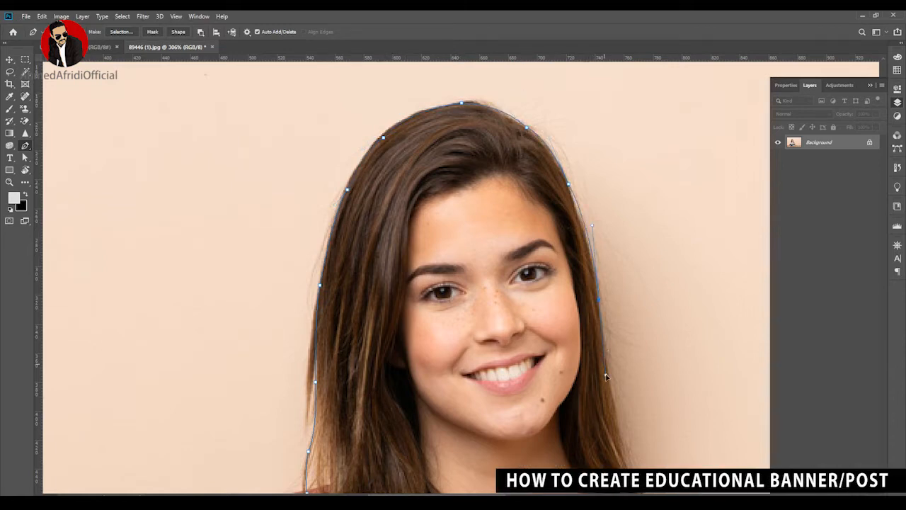
Trace the path down the right-hand hair, over the shoulder, around the pointing fingertip and along the upper sleeve
{"action": "scroll", "coordinate": [616, 381], "scroll_direction": "down", "scroll_amount": 3}
{"action": "scroll", "coordinate": [659, 428], "scroll_direction": "down", "scroll_amount": 5}
{"action": "scroll", "coordinate": [658, 428], "scroll_direction": "right", "scroll_amount": 6}
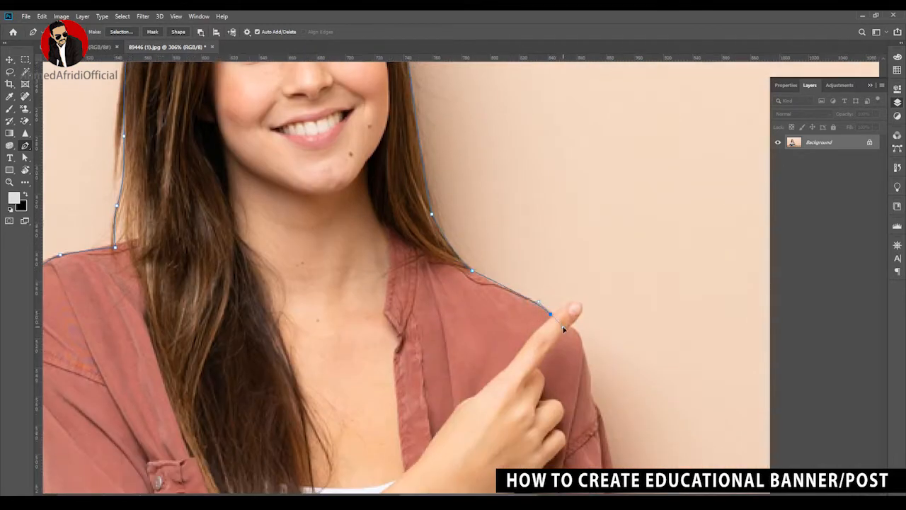
{"action": "left_click_drag", "start_coordinate": [530, 298], "coordinate": [546, 303]}
{"action": "left_click_drag", "start_coordinate": [592, 413], "coordinate": [590, 262]}
{"action": "left_click_drag", "start_coordinate": [616, 445], "coordinate": [615, 473]}
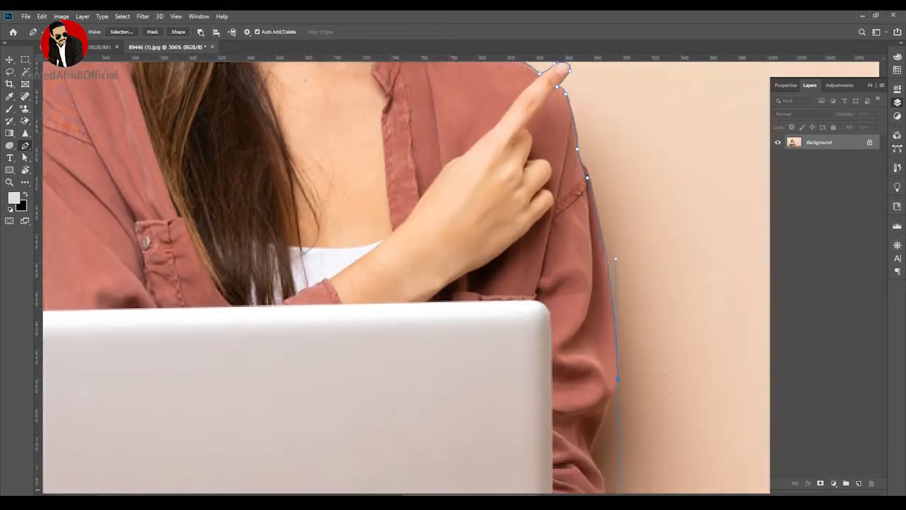
Continue the path down the lower sleeve and over the resting hand to the top of the right-hand knee
{"action": "left_click_drag", "start_coordinate": [617, 388], "coordinate": [614, 173]}
{"action": "left_click", "coordinate": [588, 203]}
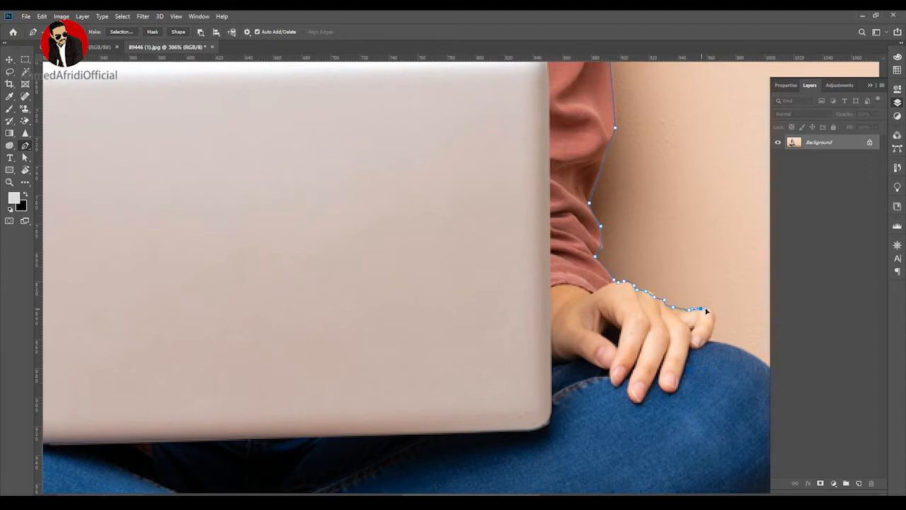
{"action": "left_click", "coordinate": [710, 342]}
Curve the path around the right-hand knee to the underside of the jeans
{"action": "left_click_drag", "start_coordinate": [740, 382], "coordinate": [699, 338]}
{"action": "left_click", "coordinate": [663, 289], "text": "alt"}
{"action": "left_click_drag", "start_coordinate": [691, 329], "coordinate": [684, 188]}
{"action": "left_click_drag", "start_coordinate": [621, 288], "coordinate": [540, 364]}
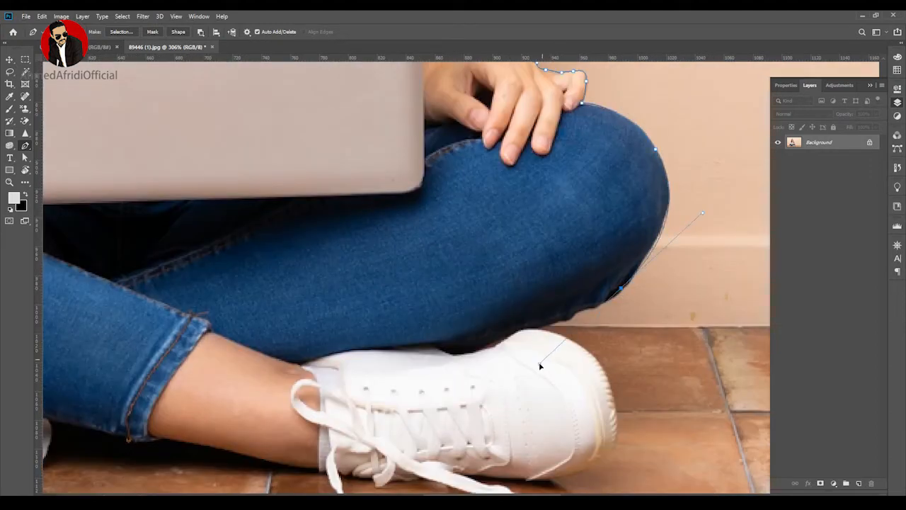
{"action": "left_click", "coordinate": [620, 288], "text": "alt"}
Trace the path along the thigh's underside to the right-hand shoe and around its rounded toe
{"action": "left_click_drag", "start_coordinate": [521, 327], "coordinate": [467, 330]}
{"action": "left_click", "coordinate": [522, 327], "text": "alt"}
{"action": "left_click_drag", "start_coordinate": [587, 353], "coordinate": [603, 371]}
{"action": "left_click_drag", "start_coordinate": [602, 418], "coordinate": [604, 255]}
{"action": "left_click_drag", "start_coordinate": [600, 300], "coordinate": [557, 344]}
{"action": "left_click", "coordinate": [600, 301], "text": "alt"}
Follow the right-hand shoe's lower edge with the path, tracing around its loose lace ends
{"action": "left_click_drag", "start_coordinate": [509, 316], "coordinate": [434, 314]}
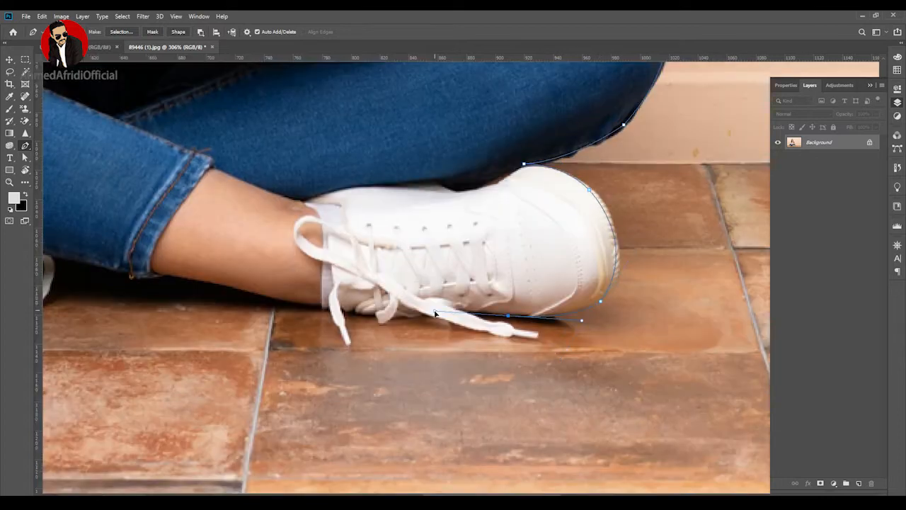
{"action": "left_click", "coordinate": [508, 316], "text": "alt"}
{"action": "left_click", "coordinate": [465, 310]}
{"action": "left_click", "coordinate": [420, 314]}
{"action": "left_click", "coordinate": [392, 320]}
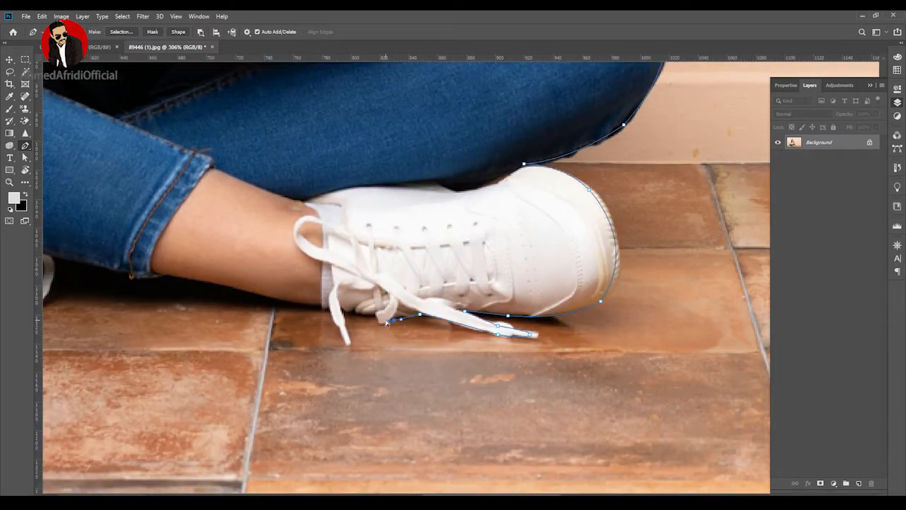
{"action": "left_click", "coordinate": [348, 343]}
{"action": "left_click", "coordinate": [339, 312]}
Extend the path along the bare ankle and the jeans hem to the other shoe's hanging lace
{"action": "left_click_drag", "start_coordinate": [156, 271], "coordinate": [117, 266]}
{"action": "left_click_drag", "start_coordinate": [148, 281], "coordinate": [432, 336]}
{"action": "left_click", "coordinate": [441, 326], "text": "alt"}
{"action": "left_click", "coordinate": [328, 308]}
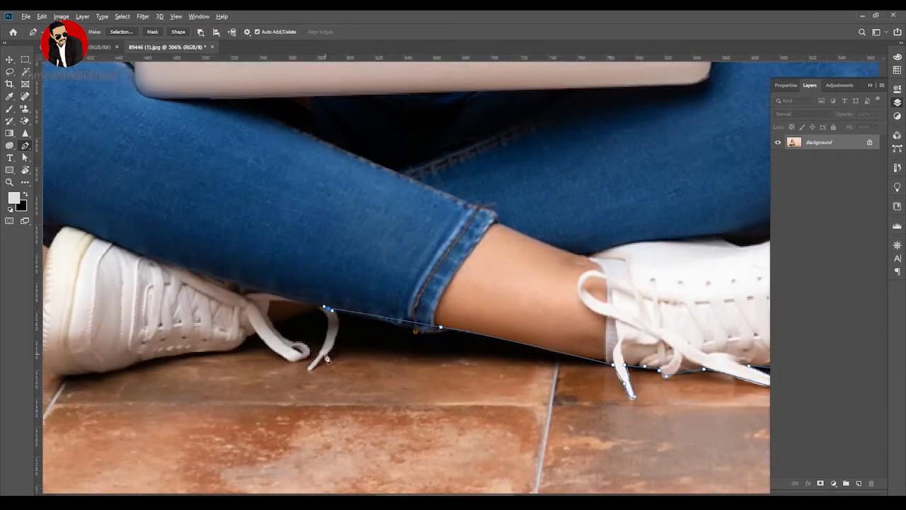
Trace the path around the left-hand shoe's hanging lace and loop
{"action": "left_click_drag", "start_coordinate": [311, 364], "coordinate": [274, 396]}
{"action": "left_click", "coordinate": [311, 365], "text": "alt"}
{"action": "left_click_drag", "start_coordinate": [321, 307], "coordinate": [297, 282]}
{"action": "left_click", "coordinate": [274, 323]}
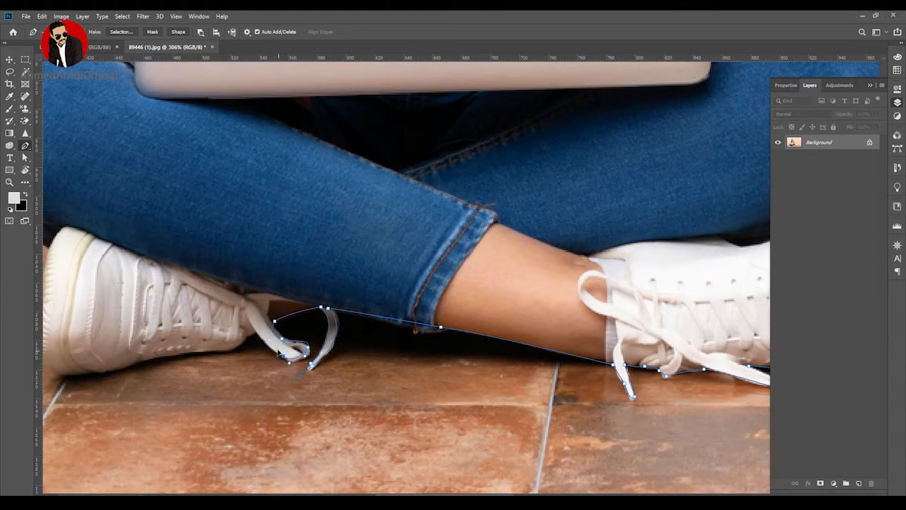
Continue the path along the left-hand shoe's sole and up around its toe to the jeans
{"action": "left_click", "coordinate": [245, 339]}
{"action": "left_click_drag", "start_coordinate": [191, 354], "coordinate": [281, 398]}
{"action": "left_click_drag", "start_coordinate": [246, 406], "coordinate": [215, 422]}
{"action": "left_click", "coordinate": [246, 406], "text": "alt"}
{"action": "left_click", "coordinate": [194, 406]}
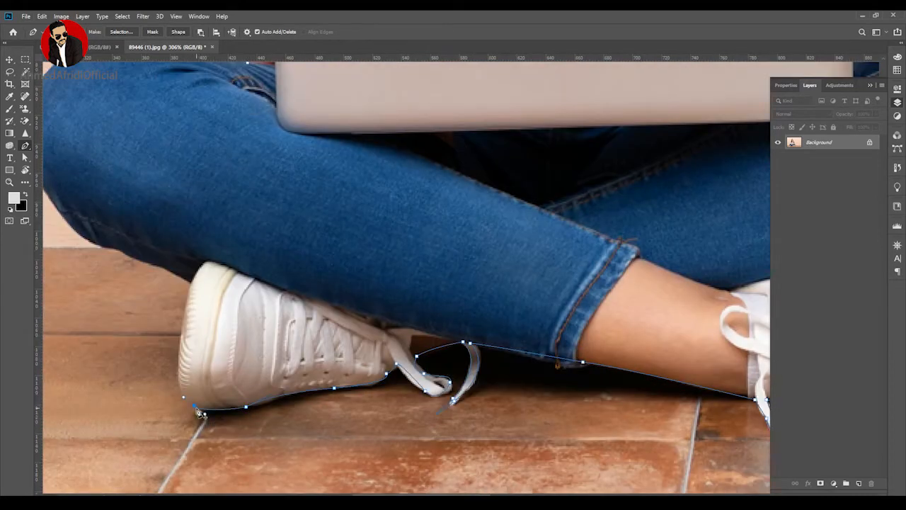
{"action": "left_click_drag", "start_coordinate": [181, 364], "coordinate": [189, 333]}
{"action": "left_click", "coordinate": [181, 364], "text": "alt"}
{"action": "left_click_drag", "start_coordinate": [192, 282], "coordinate": [199, 272]}
{"action": "left_click", "coordinate": [192, 282], "text": "alt"}
Follow the underside of the left-hand leg and close the path at its starting point on the knee
{"action": "left_click", "coordinate": [171, 271]}
{"action": "left_click", "coordinate": [127, 254]}
{"action": "left_click", "coordinate": [167, 345]}
{"action": "left_click_drag", "start_coordinate": [119, 252], "coordinate": [109, 214]}
Convert the closed path around the woman into a selection
{"action": "key", "text": "ctrl+0"}
{"action": "right_click", "coordinate": [276, 136]}
{"action": "left_click", "coordinate": [323, 158]}
{"action": "left_click", "coordinate": [504, 156]}
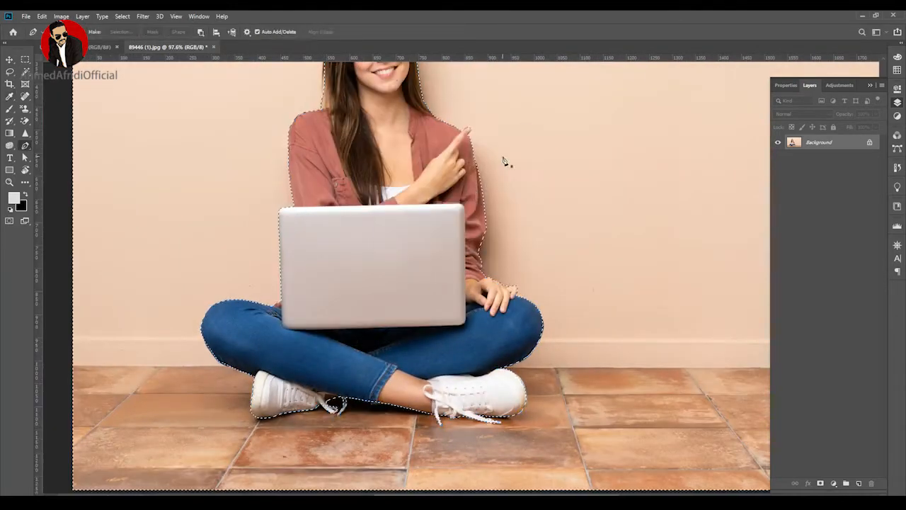
{"action": "key", "text": "ctrl+j"}
{"action": "key", "text": "ctrl+z"}
{"action": "right_click", "coordinate": [407, 255]}
{"action": "left_click", "coordinate": [366, 239]}
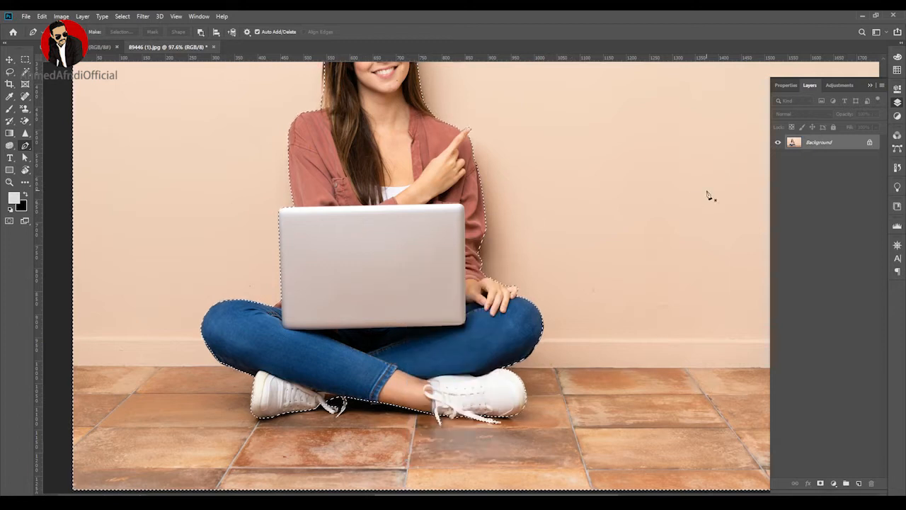
Invert the selection, then copy the woman to a new layer with the Background layer hidden
{"action": "left_click", "coordinate": [122, 16]}
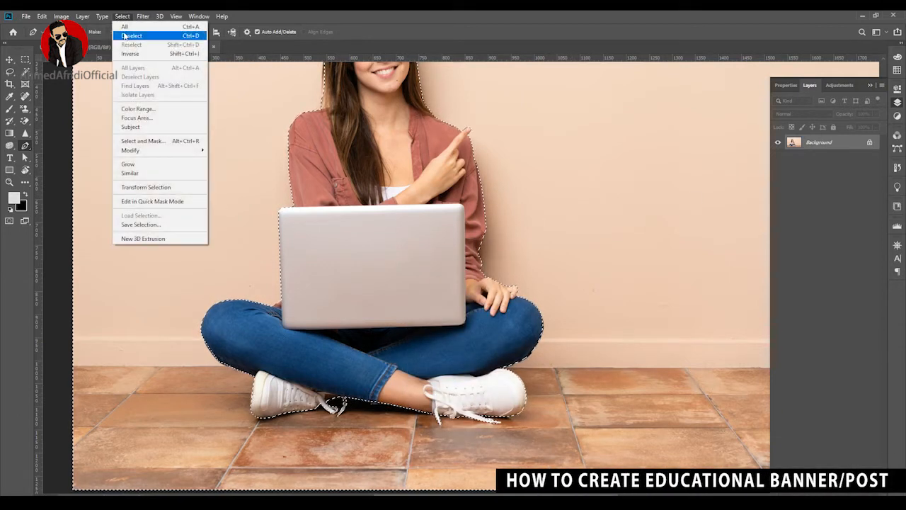
{"action": "left_click", "coordinate": [147, 55]}
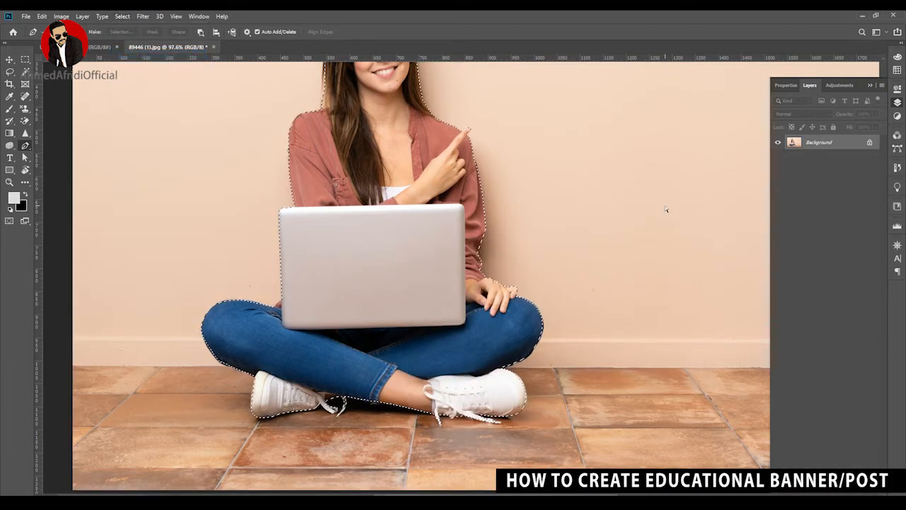
{"action": "key", "text": "ctrl+j"}
{"action": "left_click", "coordinate": [778, 157]}
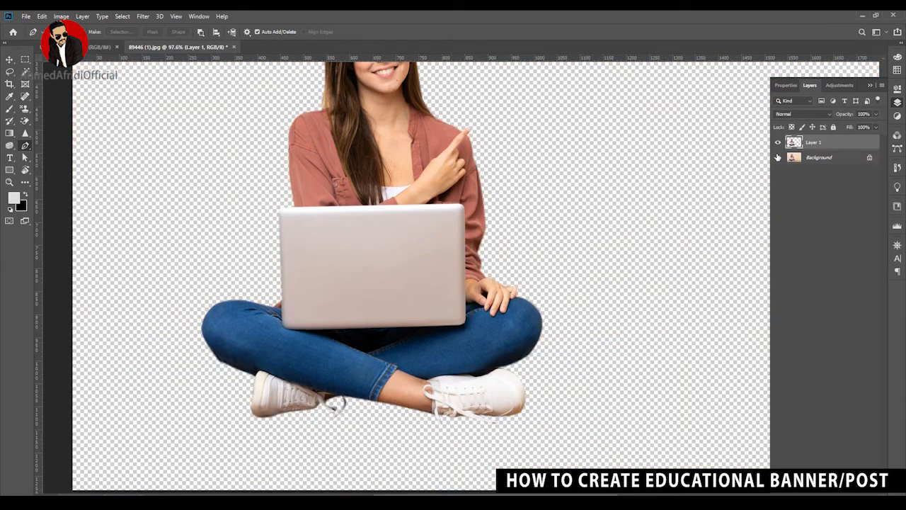
{"action": "scroll", "coordinate": [495, 329], "scroll_direction": "down", "scroll_amount": 1}
{"action": "scroll", "coordinate": [496, 329], "scroll_direction": "down", "scroll_amount": 2}
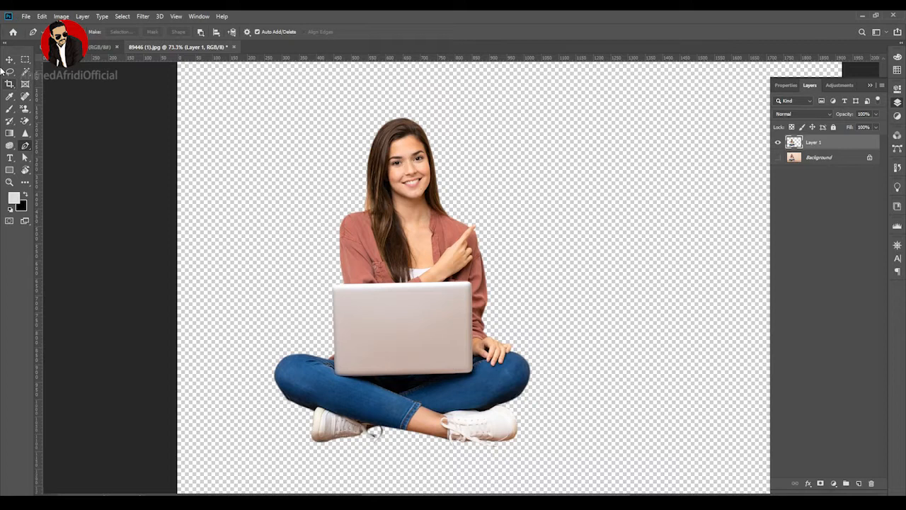
In Background copy.psb, delete the existing Layer 1 above the Background copy layer
{"action": "left_click", "coordinate": [9, 60]}
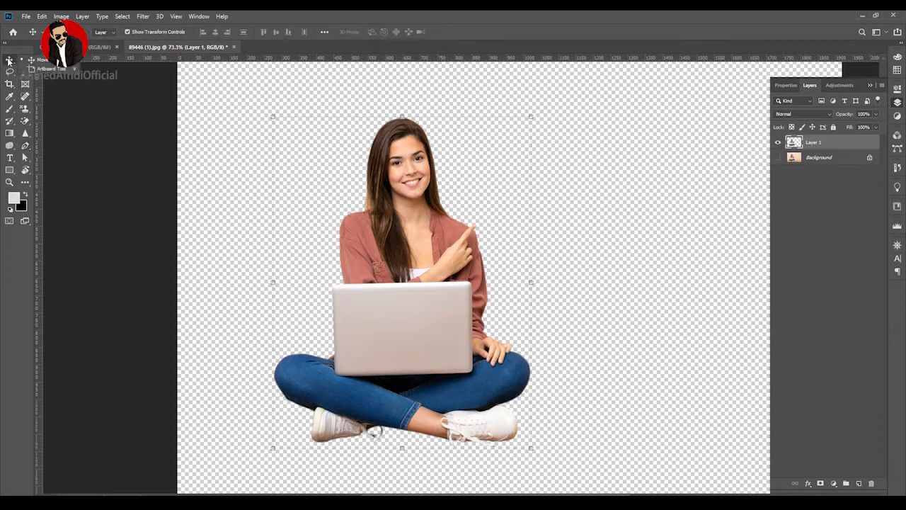
{"action": "left_click", "coordinate": [251, 385]}
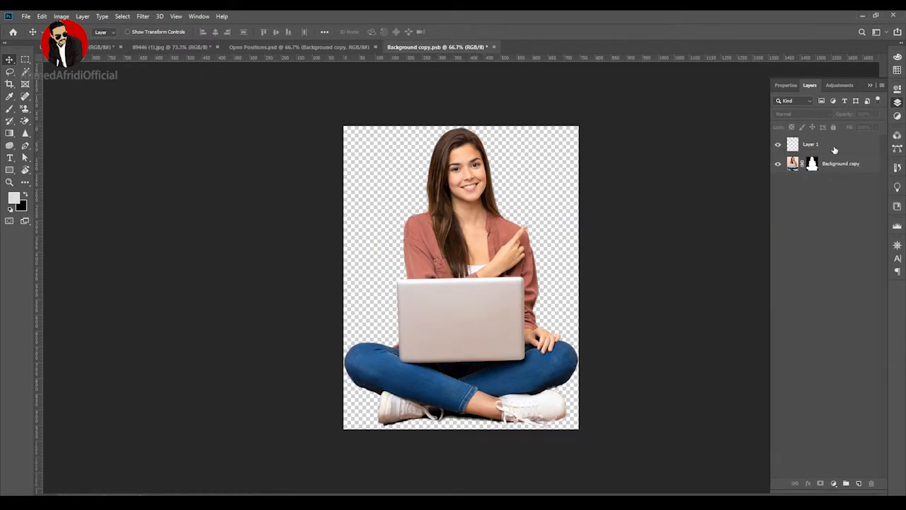
{"action": "left_click", "coordinate": [835, 150]}
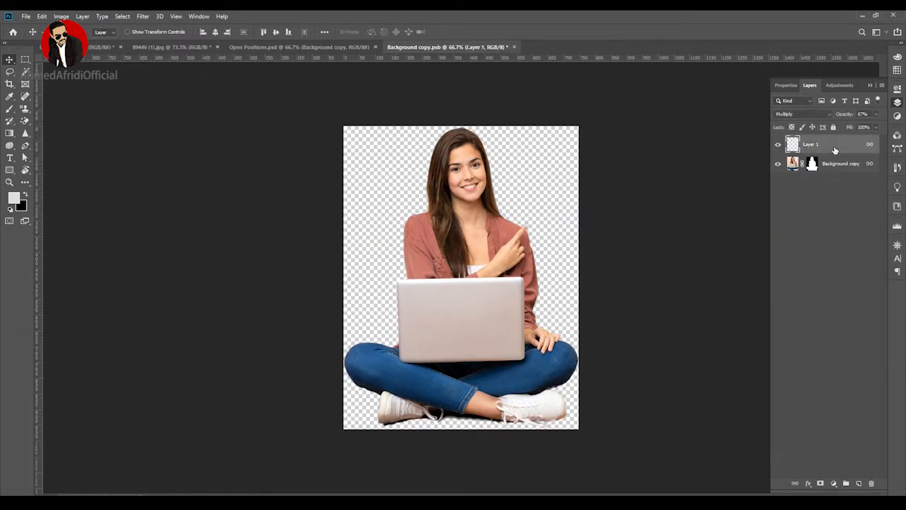
{"action": "key", "text": "Delete"}
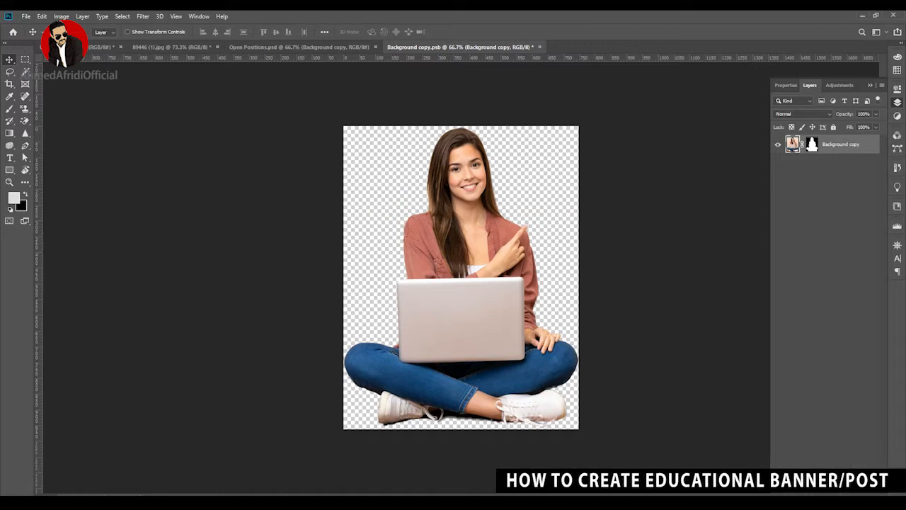
Add a new empty layer above the Background copy layer and choose the Brush tool
{"action": "left_click", "coordinate": [852, 488]}
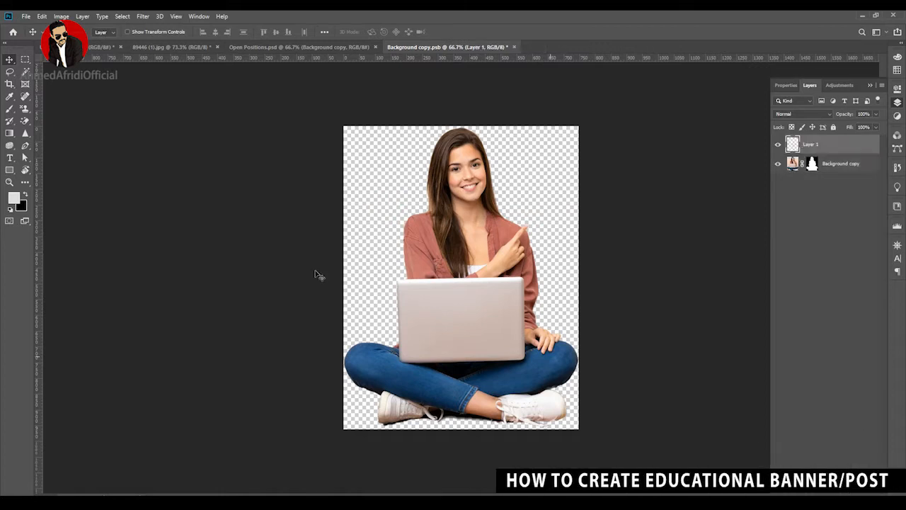
{"action": "left_click", "coordinate": [10, 110]}
{"action": "left_click", "coordinate": [57, 108]}
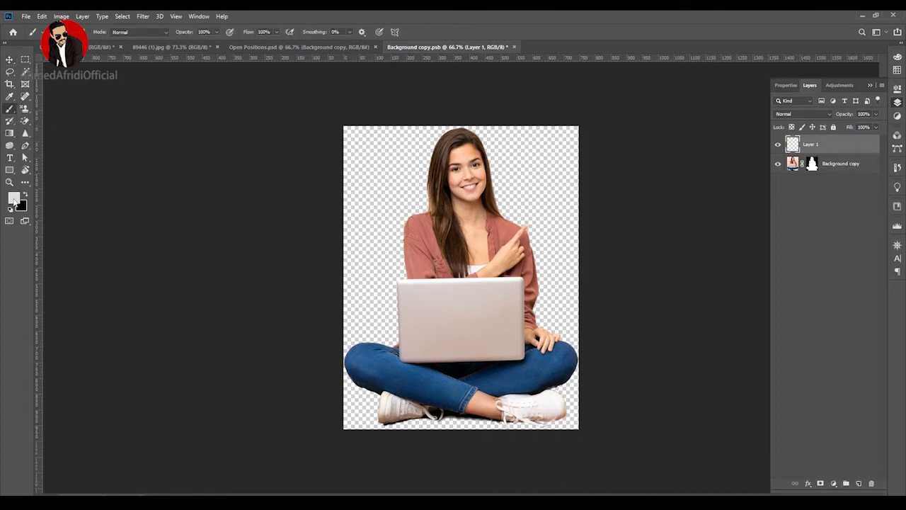
Sample a brown from the hair as foreground colour and paint over the light hair edge above the left-hand shoulder
{"action": "scroll", "coordinate": [432, 168], "scroll_direction": "up", "scroll_amount": 5}
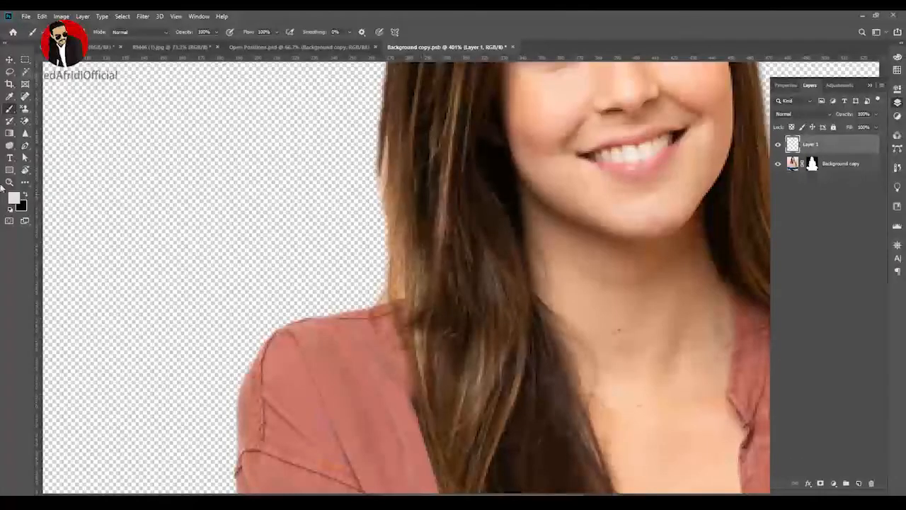
{"action": "left_click", "coordinate": [15, 198]}
{"action": "left_click", "coordinate": [427, 142]}
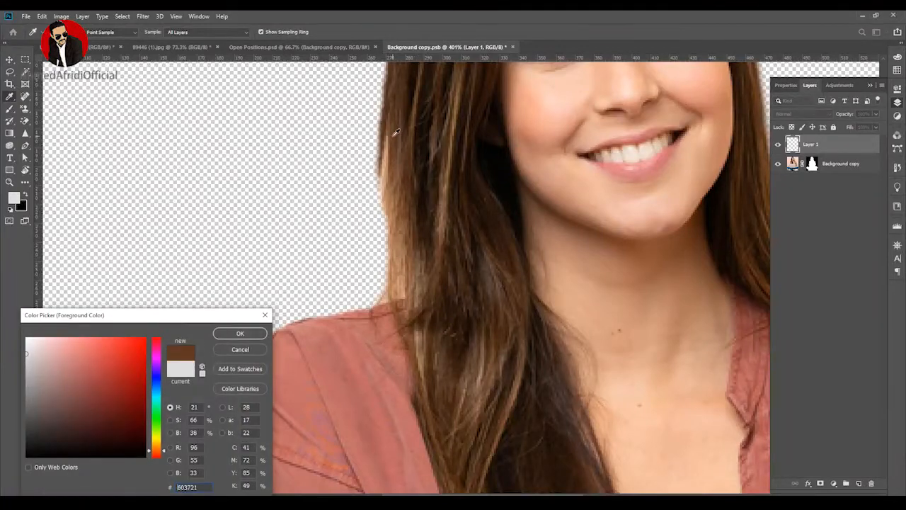
{"action": "left_click", "coordinate": [248, 338]}
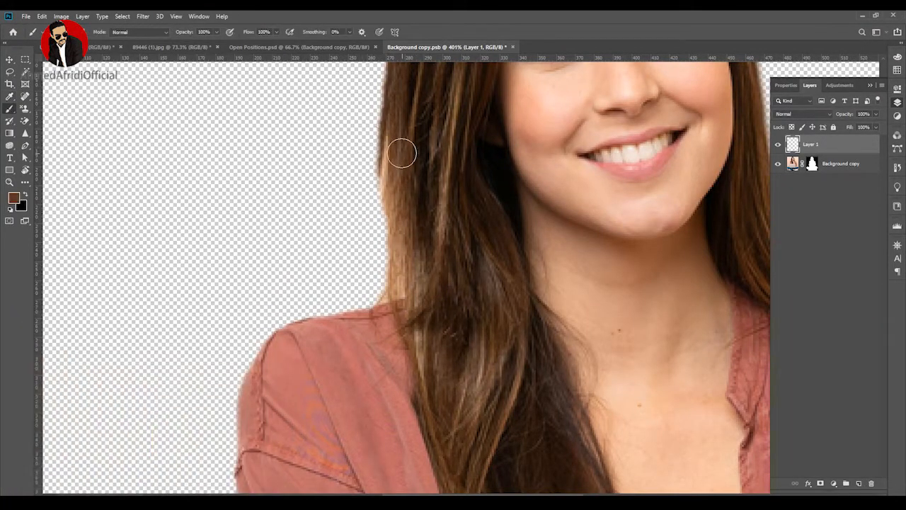
{"action": "mouse_move", "coordinate": [401, 150]}
{"action": "left_mouse_down"}
{"action": "mouse_move", "coordinate": [404, 255]}
{"action": "mouse_move", "coordinate": [407, 311]}
{"action": "left_mouse_up"}
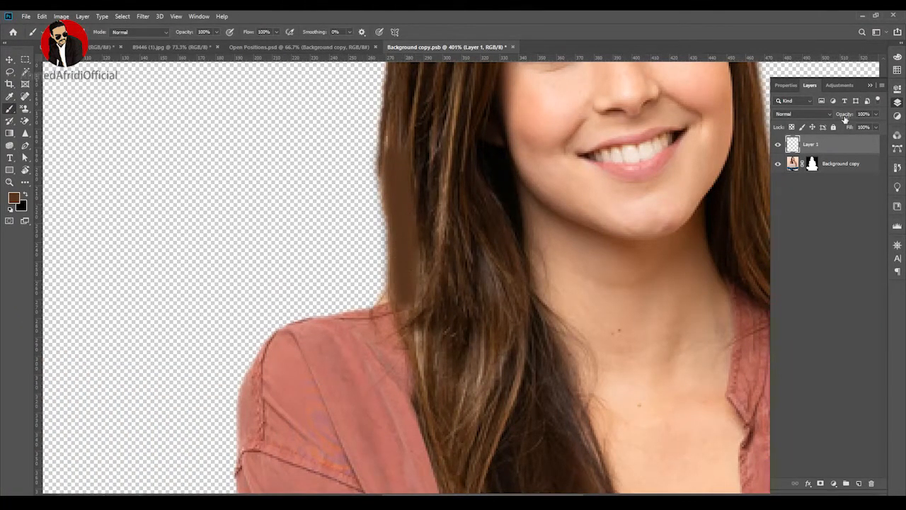
Set the painted layer to Multiply blending at about 42% opacity and compare the hair with and without it
{"action": "left_click_drag", "start_coordinate": [839, 115], "coordinate": [833, 117]}
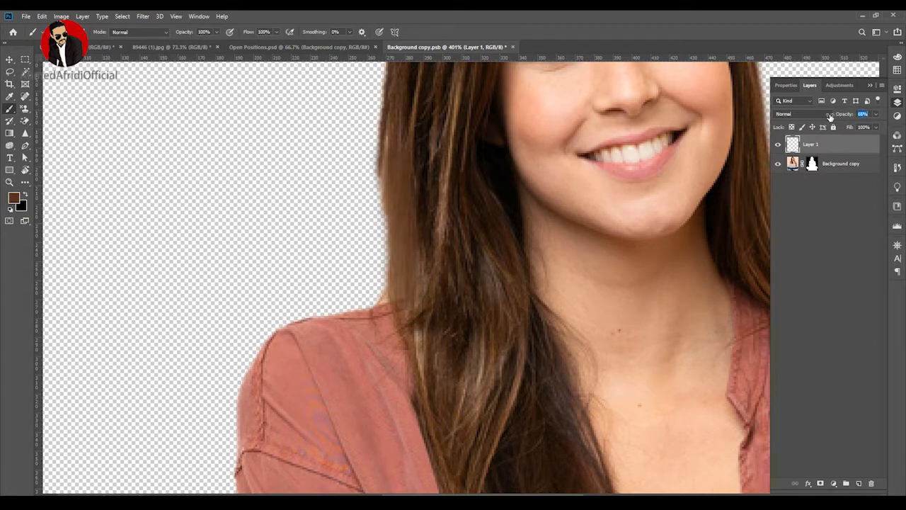
{"action": "left_click", "coordinate": [827, 116]}
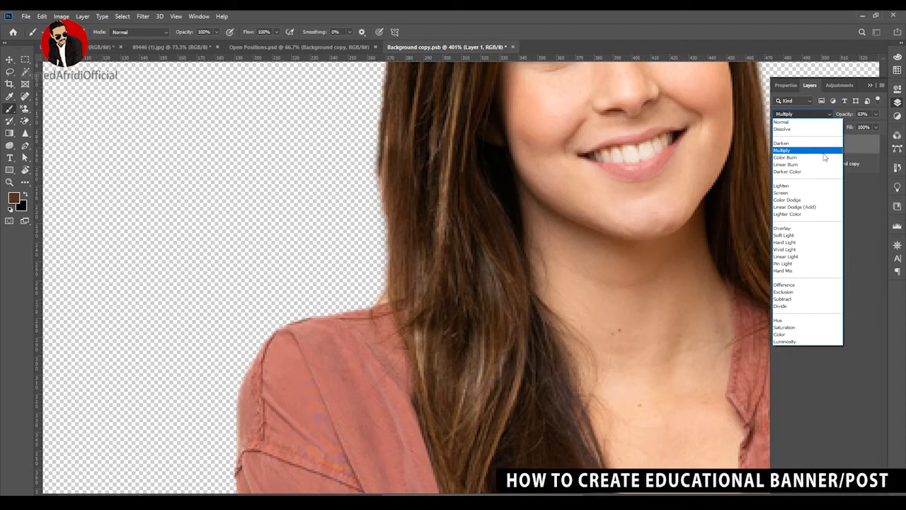
{"action": "left_click", "coordinate": [824, 150]}
{"action": "left_click_drag", "start_coordinate": [849, 115], "coordinate": [839, 117]}
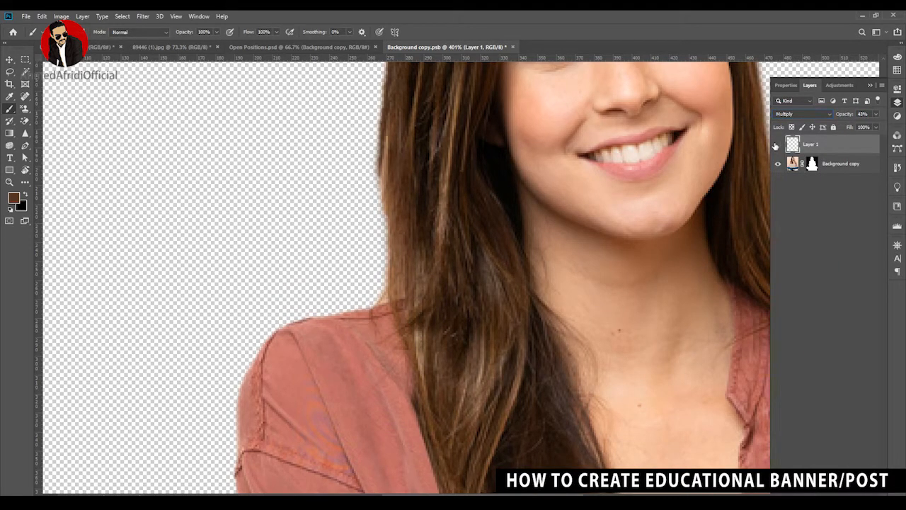
{"action": "left_click", "coordinate": [776, 144]}
{"action": "left_click", "coordinate": [776, 145]}
Select both Layer 1 and the Background copy layer, with the Move tool active
{"action": "key", "text": "v"}
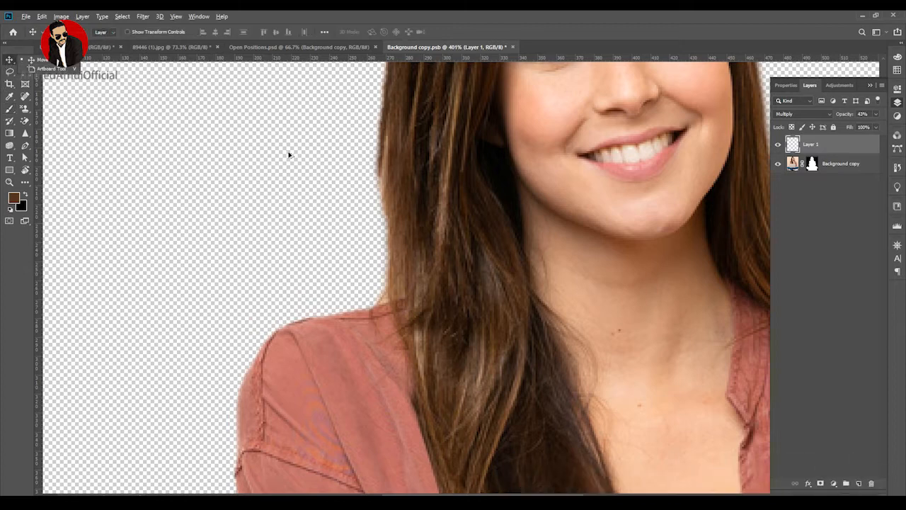
{"action": "scroll", "coordinate": [288, 154], "scroll_direction": "down", "scroll_amount": 5}
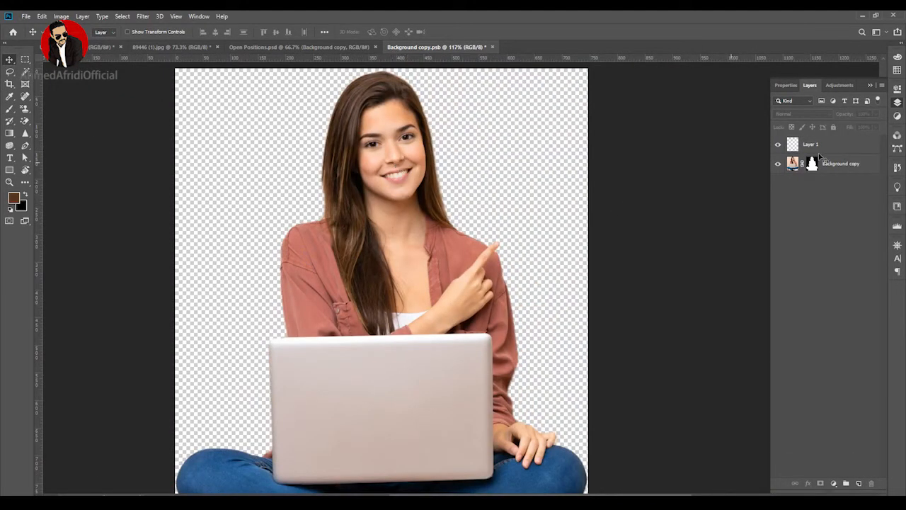
{"action": "left_click", "coordinate": [819, 150]}
{"action": "left_click", "coordinate": [842, 169], "text": "shift"}
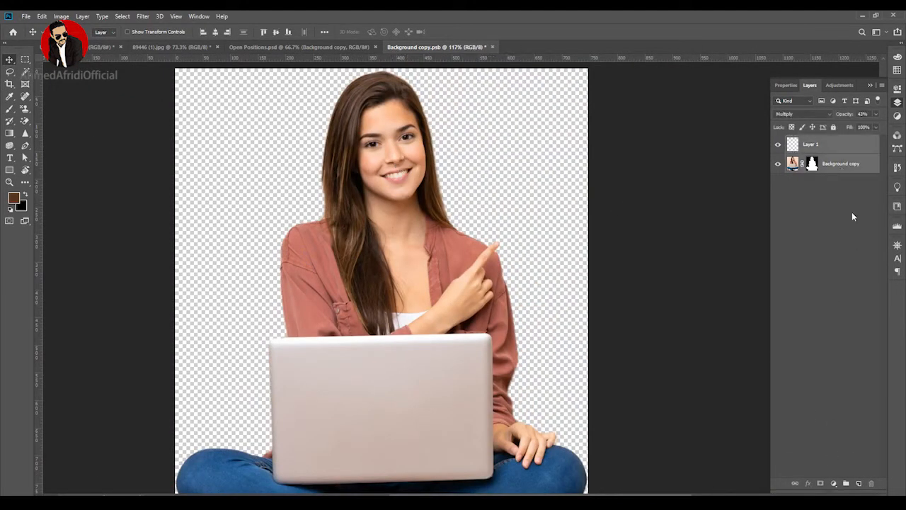
Combine Layer 1 and the Background copy layer into one smart object and place it in the white square banner document
{"action": "right_click", "coordinate": [835, 166]}
{"action": "left_click", "coordinate": [787, 233]}
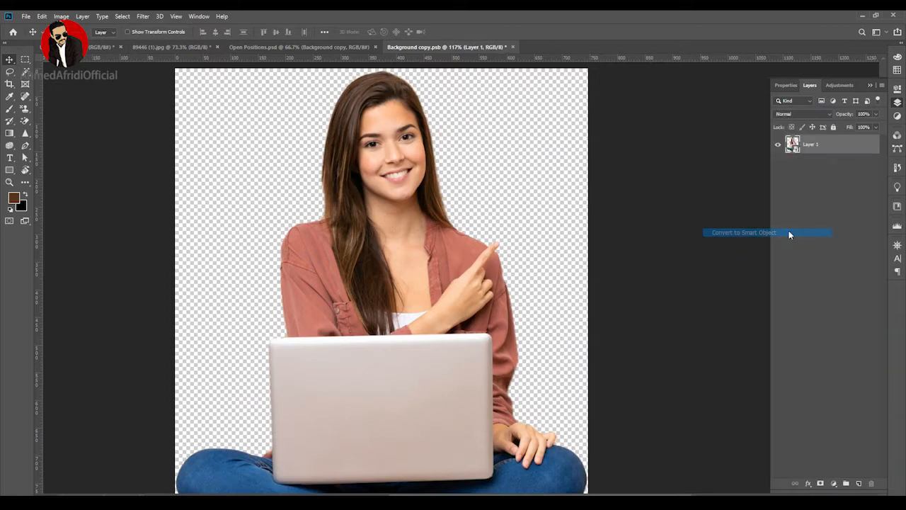
{"action": "left_click_drag", "start_coordinate": [62, 51], "coordinate": [417, 296]}
{"action": "left_click", "coordinate": [199, 294]}
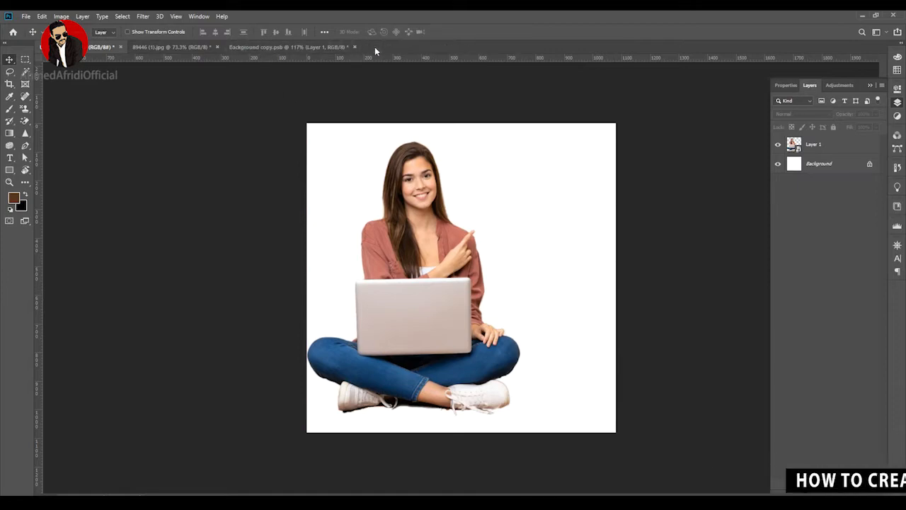
Close Background copy.psb and 89446 (1).jpg without saving their changes
{"action": "left_click", "coordinate": [375, 47]}
{"action": "left_click", "coordinate": [276, 48]}
{"action": "left_click", "coordinate": [356, 47]}
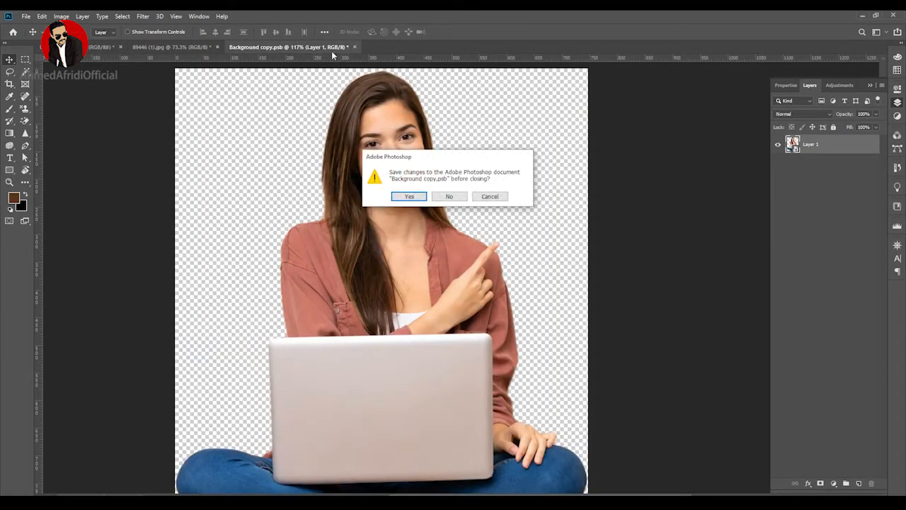
{"action": "left_click", "coordinate": [450, 196]}
{"action": "left_click", "coordinate": [218, 47]}
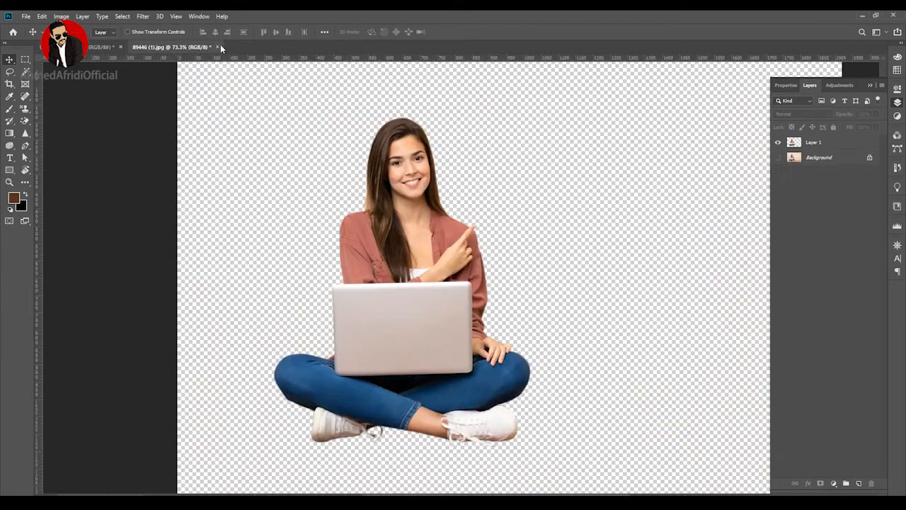
{"action": "left_click", "coordinate": [457, 198]}
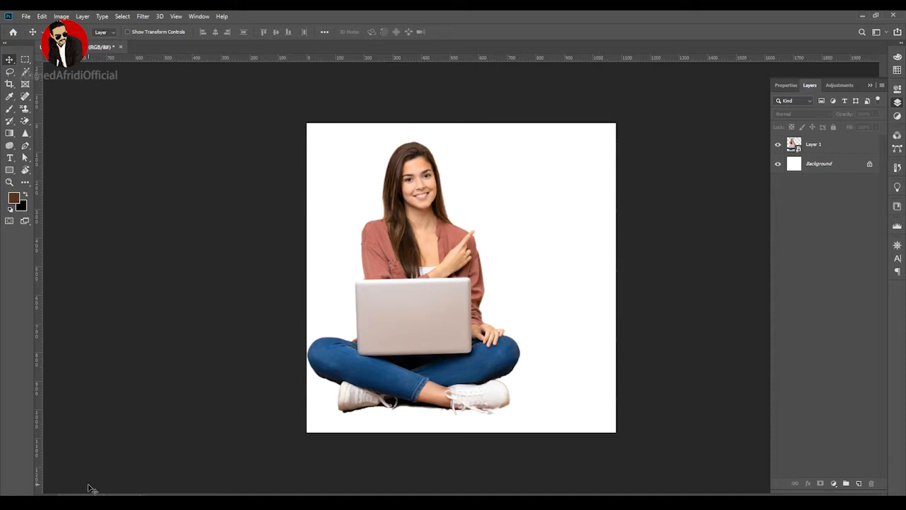
Scale the student down to about half the canvas width and position her in the left half of the banner
{"action": "left_click", "coordinate": [416, 301]}
{"action": "key", "text": "ctrl+t"}
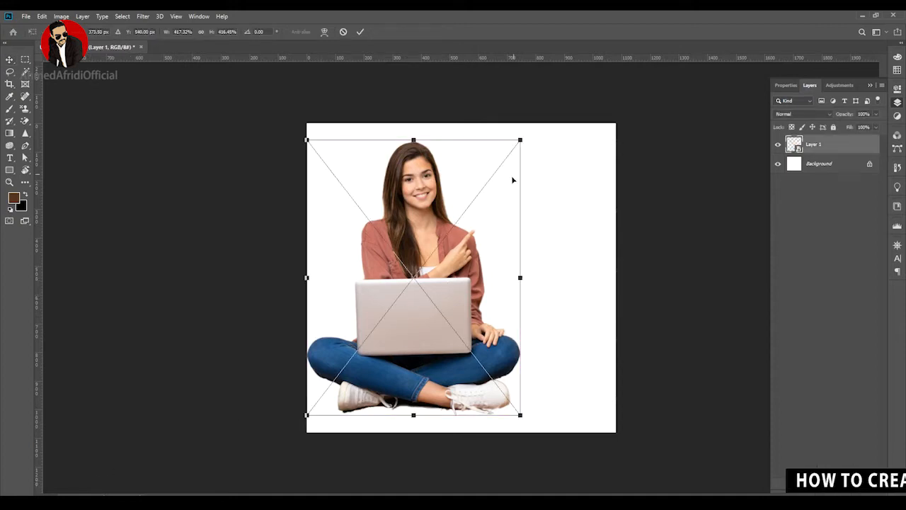
{"action": "left_click_drag", "start_coordinate": [520, 138], "coordinate": [461, 219]}
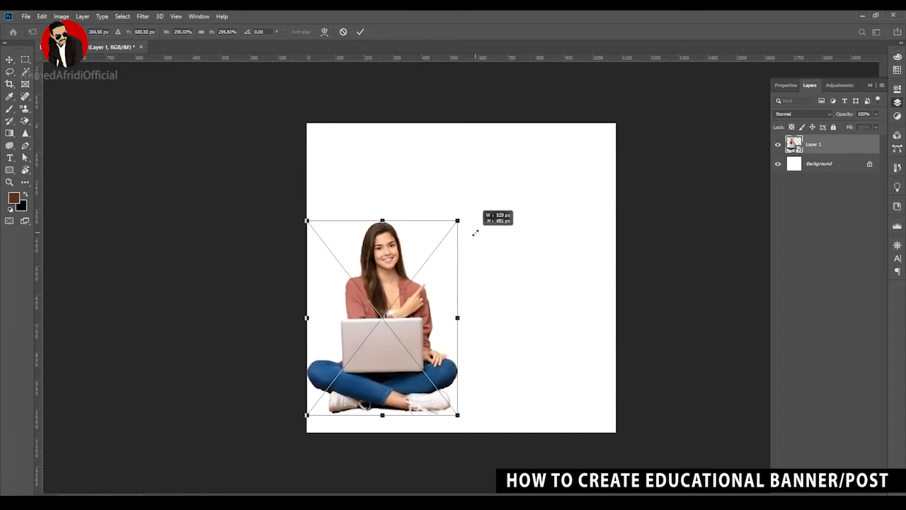
{"action": "left_click_drag", "start_coordinate": [378, 302], "coordinate": [395, 275]}
{"action": "key", "text": "Return"}
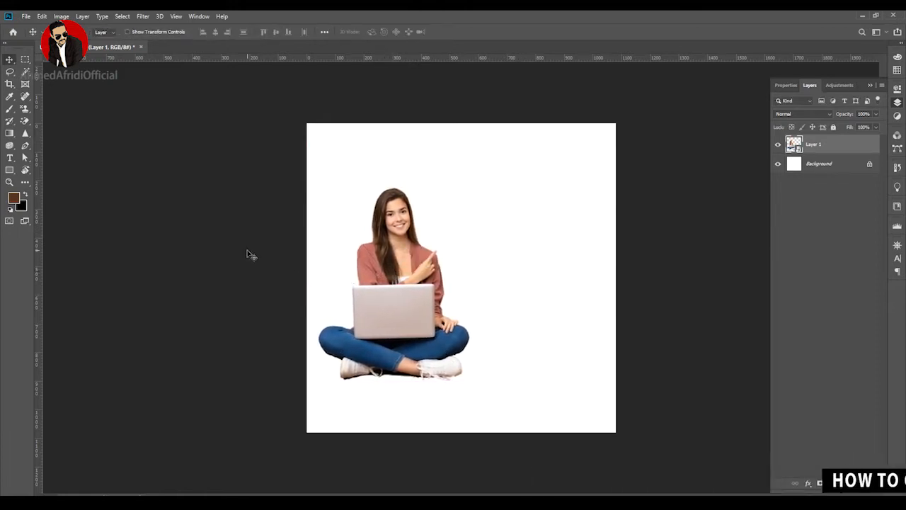
{"action": "left_click", "coordinate": [250, 255]}
Draw a rectangle about 774 × 180 px across the student and fill it with solid dark blue
{"action": "left_click", "coordinate": [10, 171]}
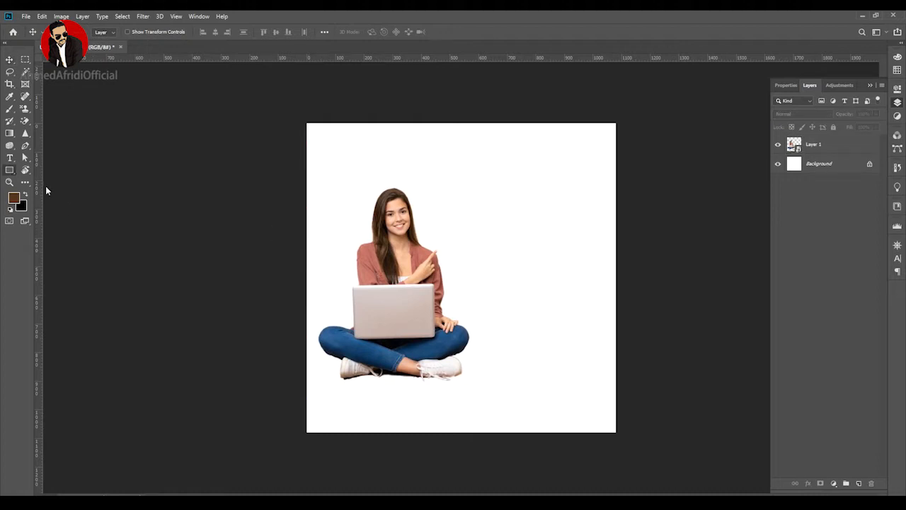
{"action": "left_click_drag", "start_coordinate": [336, 243], "coordinate": [557, 295]}
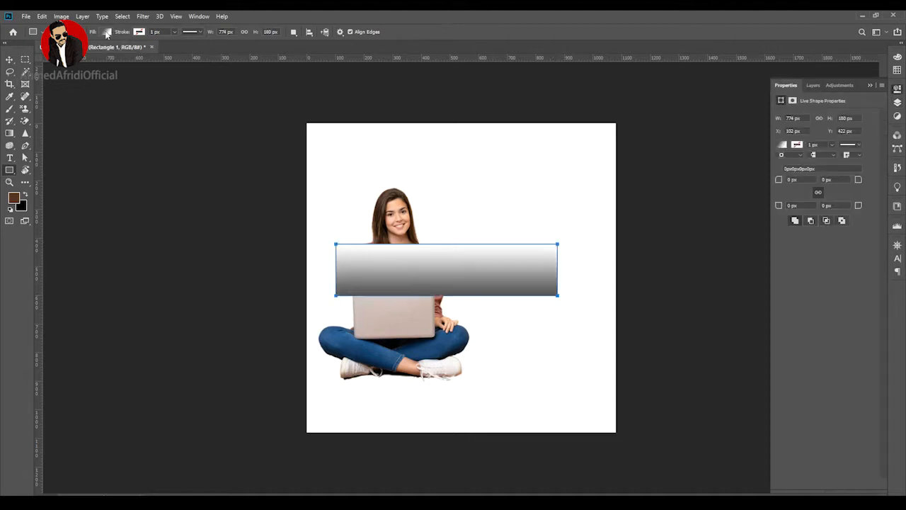
{"action": "left_click", "coordinate": [107, 32]}
{"action": "left_click", "coordinate": [85, 51]}
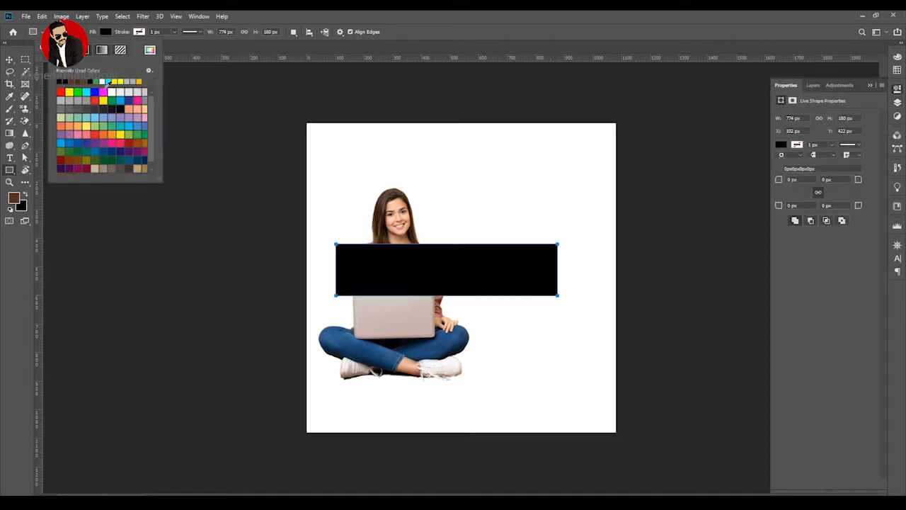
{"action": "left_click", "coordinate": [126, 100]}
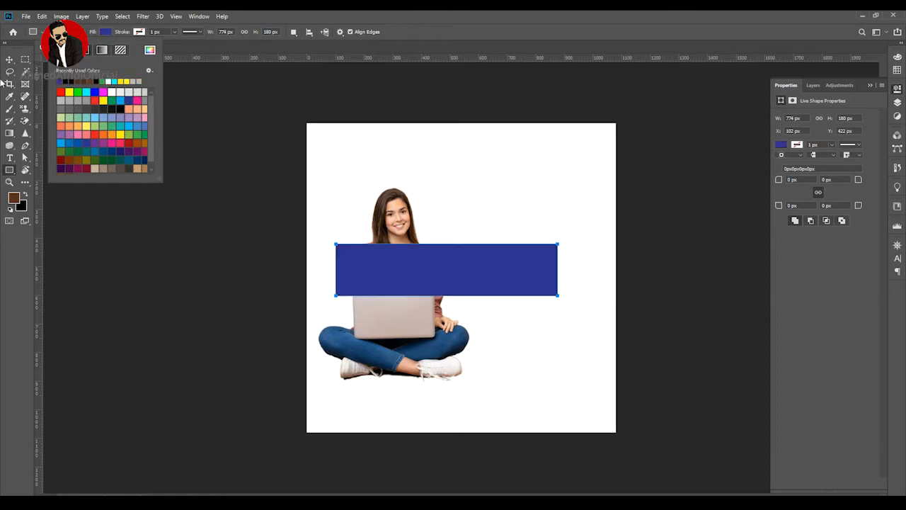
Place the blue rectangle below the student layer and move it against the canvas's left edge, behind her torso
{"action": "left_click", "coordinate": [9, 60]}
{"action": "left_click_drag", "start_coordinate": [516, 289], "coordinate": [486, 248]}
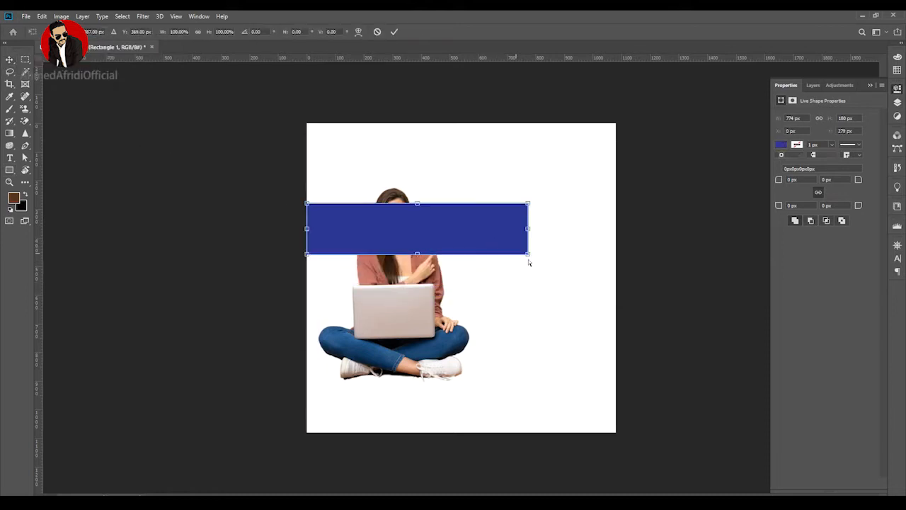
{"action": "left_click", "coordinate": [897, 102]}
{"action": "key", "text": "ctrl+bracketleft"}
{"action": "left_click_drag", "start_coordinate": [463, 217], "coordinate": [464, 286]}
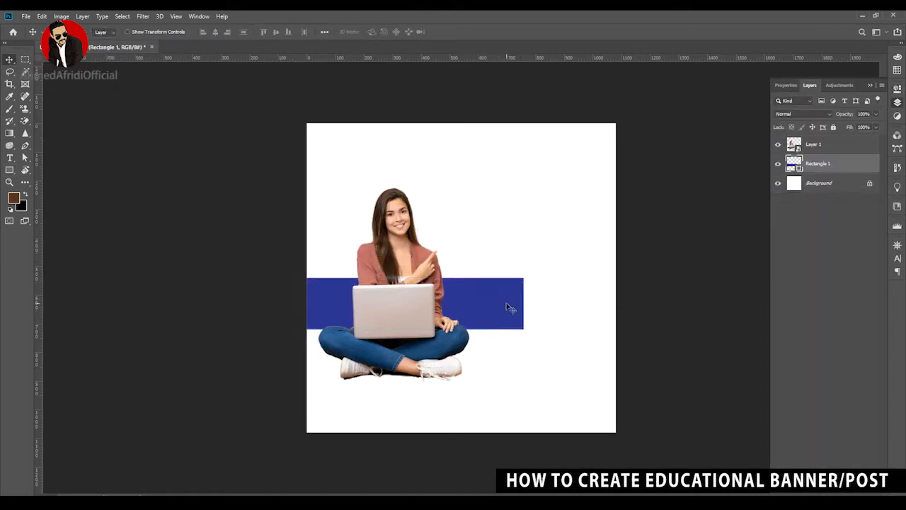
Stretch the blue rectangle vertically to about 240 px high
{"action": "key", "text": "ctrl+t"}
{"action": "left_click_drag", "start_coordinate": [531, 251], "coordinate": [418, 251]}
{"action": "left_click", "coordinate": [437, 32]}
{"action": "key", "text": "ctrl+t"}
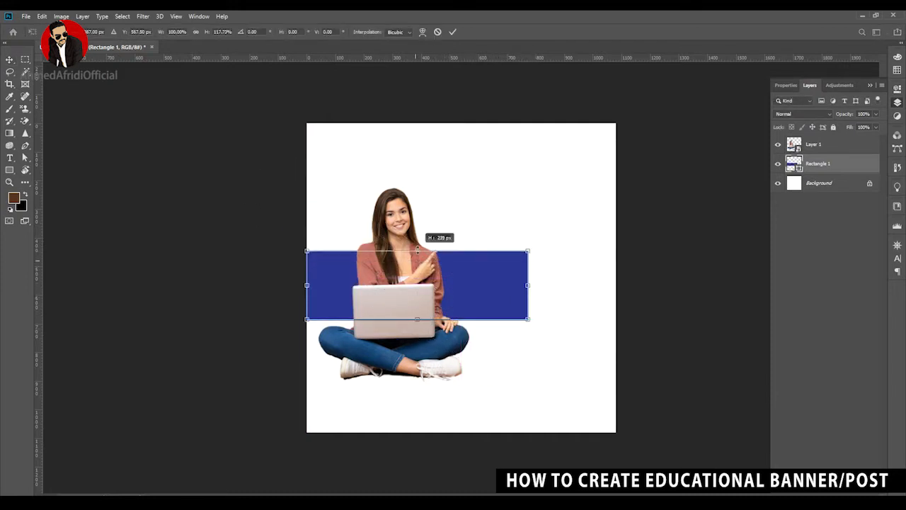
{"action": "key", "text": "Escape"}
Rotate the blue rectangle into a diagonal band sloping down from the canvas's left edge behind the student, allowing its conversion to a regular path
{"action": "key", "text": "ctrl+t"}
{"action": "left_click_drag", "start_coordinate": [535, 262], "coordinate": [433, 284]}
{"action": "left_click_drag", "start_coordinate": [339, 220], "coordinate": [341, 235]}
{"action": "left_click_drag", "start_coordinate": [289, 182], "coordinate": [275, 162]}
{"action": "left_click_drag", "start_coordinate": [362, 214], "coordinate": [367, 211]}
{"action": "key", "text": "Return"}
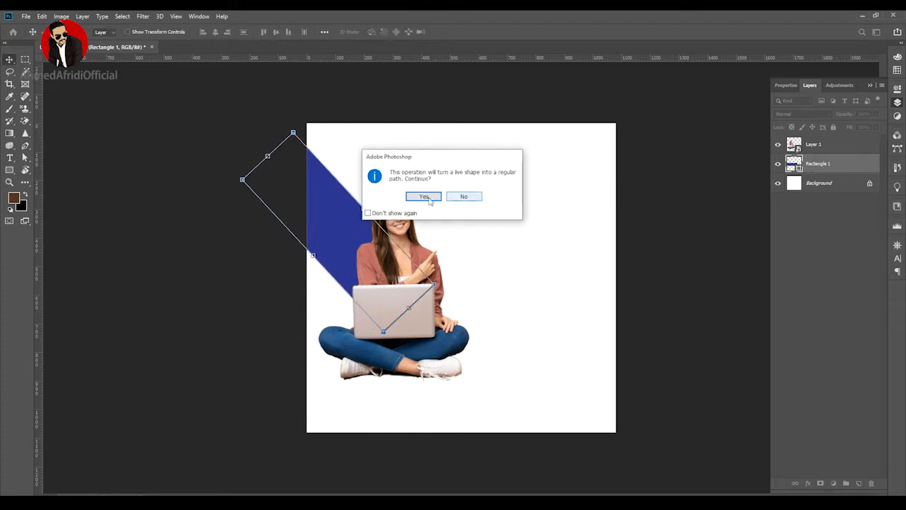
{"action": "left_click", "coordinate": [425, 196]}
{"action": "left_click_drag", "start_coordinate": [338, 229], "coordinate": [334, 235]}
{"action": "left_click", "coordinate": [470, 251]}
{"action": "scroll", "coordinate": [481, 259], "scroll_direction": "up", "scroll_amount": 1}
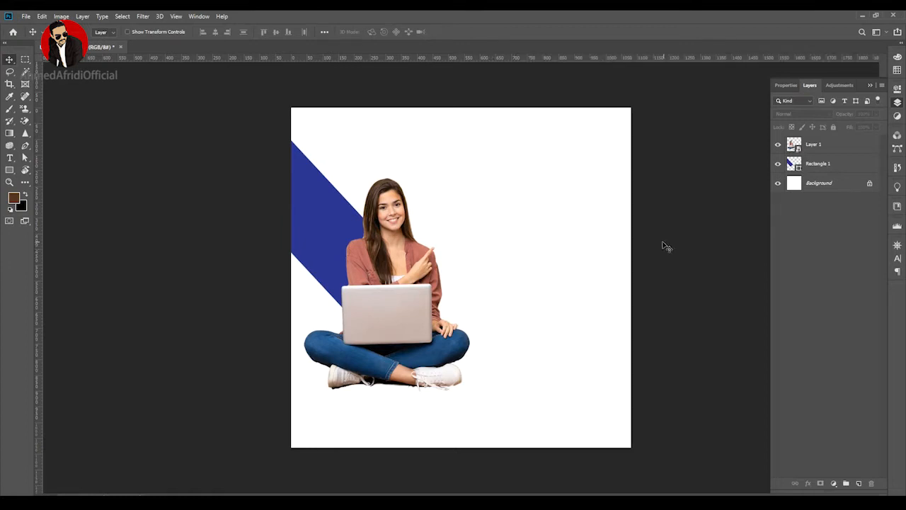
{"action": "left_click_drag", "start_coordinate": [317, 229], "coordinate": [316, 234]}
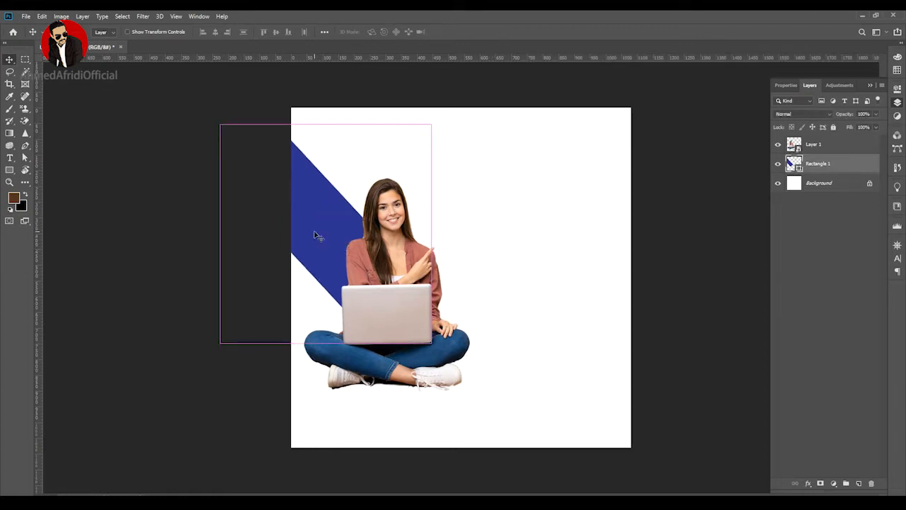
{"action": "left_click", "coordinate": [537, 247]}
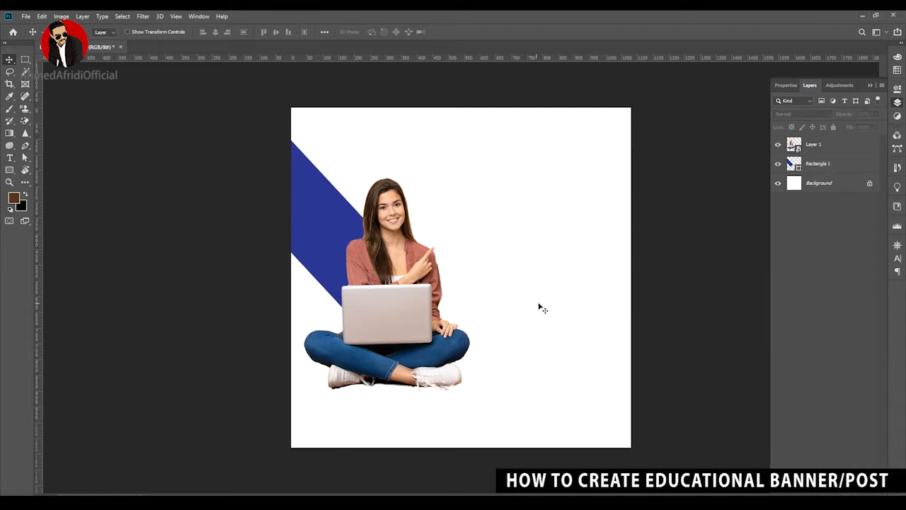
Add the text OPEN POSITIONS to the right of the student's head
{"action": "left_click", "coordinate": [10, 158]}
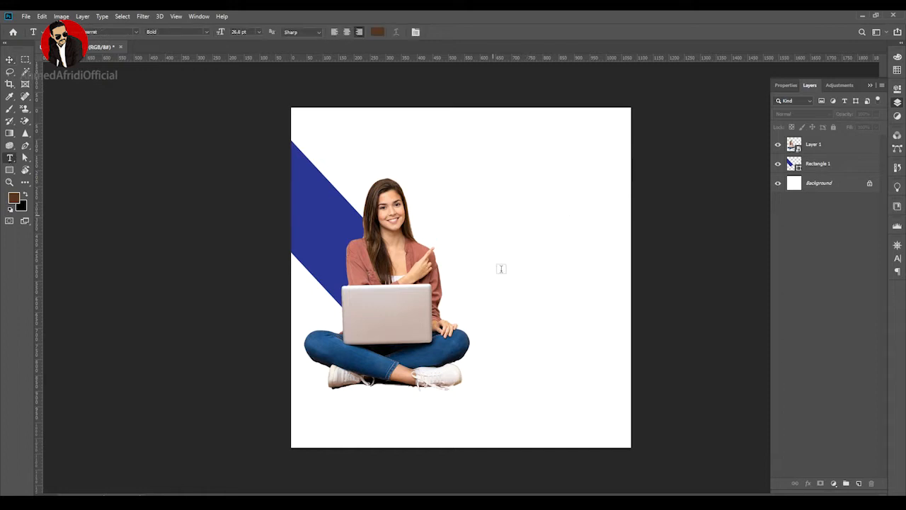
{"action": "left_click", "coordinate": [493, 215]}
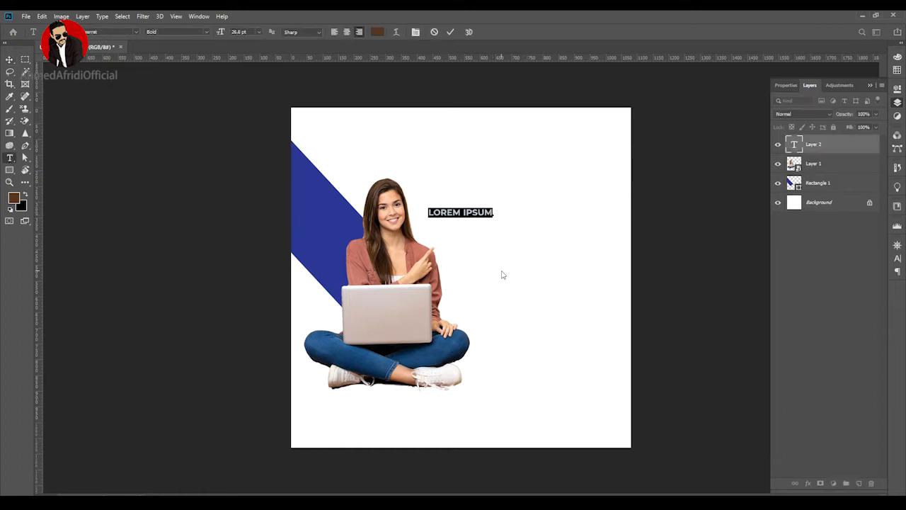
{"action": "type", "text": "OPEN PO"}
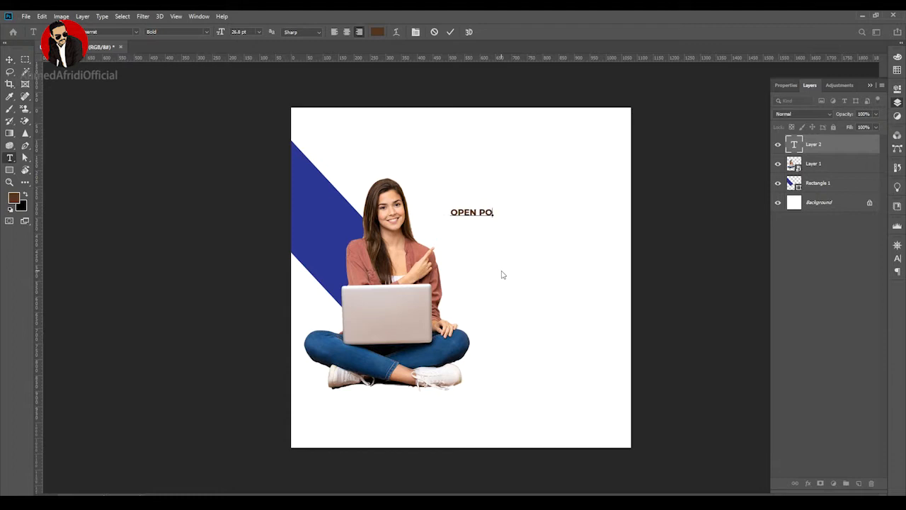
{"action": "type", "text": "SITION"}
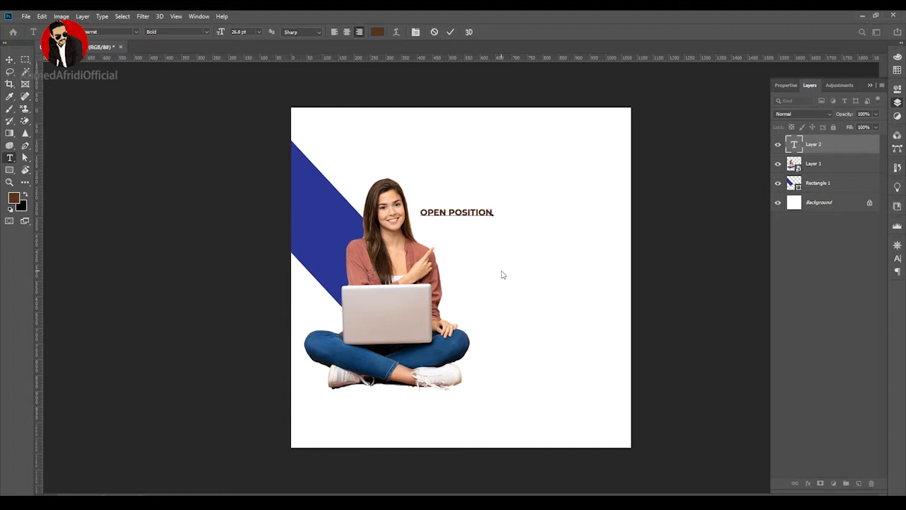
{"action": "type", "text": "S"}
{"action": "key", "text": "ctrl"}
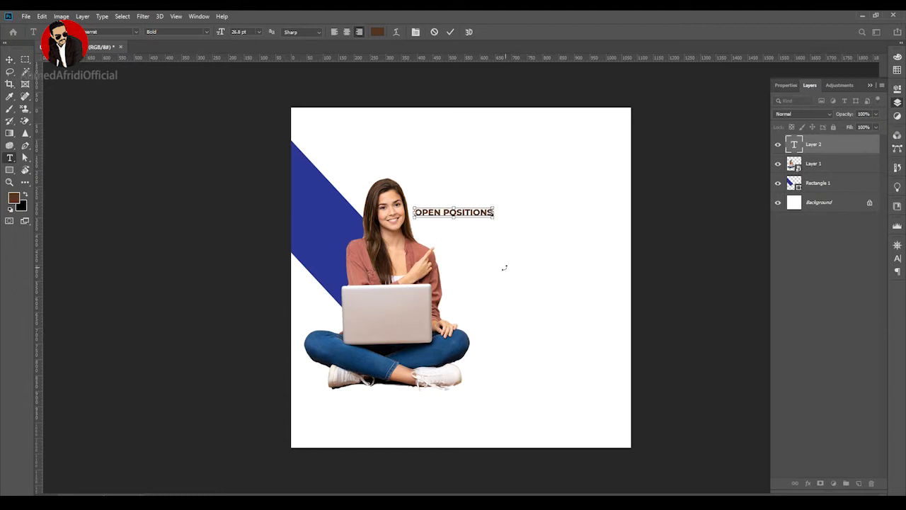
Colour the OPEN POSITIONS text dark blue (2e3192), sampled from the diagonal band
{"action": "key", "text": "ctrl+a"}
{"action": "left_click", "coordinate": [378, 32]}
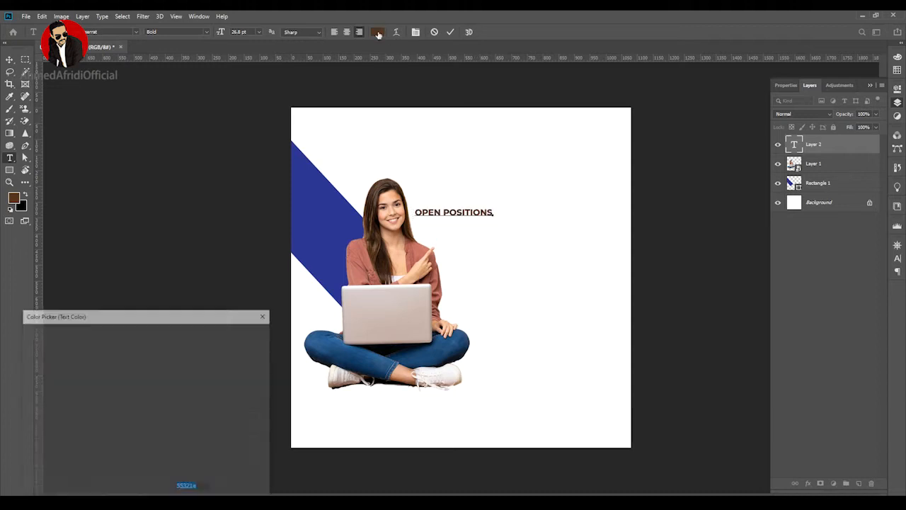
{"action": "left_click", "coordinate": [327, 235]}
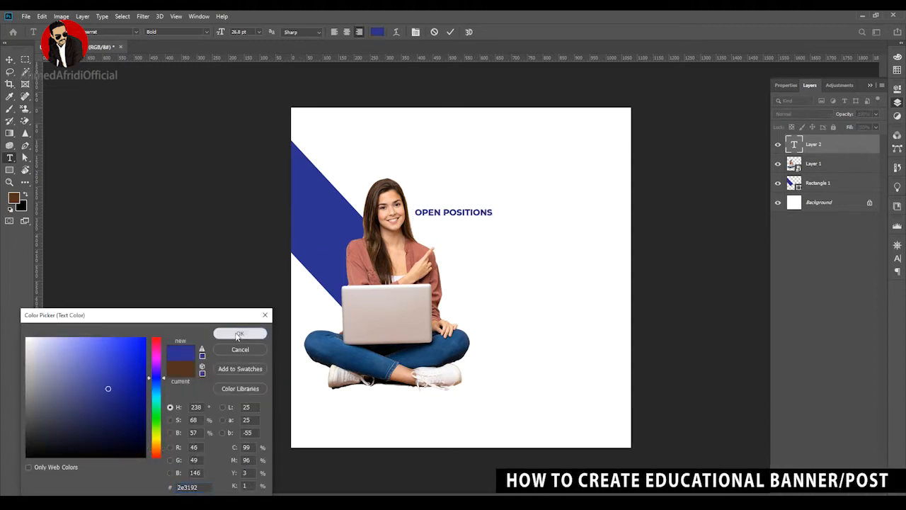
{"action": "left_click", "coordinate": [240, 333]}
Move OPEN POSITIONS into the banner's upper right area and enlarge it
{"action": "left_click", "coordinate": [10, 59]}
{"action": "left_click_drag", "start_coordinate": [473, 217], "coordinate": [579, 205]}
{"action": "key", "text": "ctrl+t"}
{"action": "left_click_drag", "start_coordinate": [519, 195], "coordinate": [471, 190]}
{"action": "key", "text": "Return"}
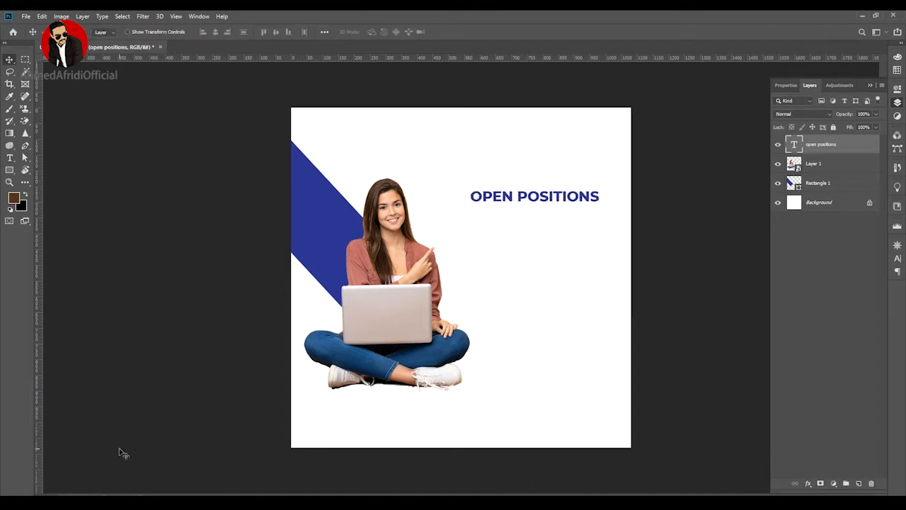
Enlarge OPEN POSITIONS slightly more and place a duplicate of it directly underneath
{"action": "left_click_drag", "start_coordinate": [555, 188], "coordinate": [568, 191]}
{"action": "key", "text": "ctrl+t"}
{"action": "left_click_drag", "start_coordinate": [478, 208], "coordinate": [532, 230]}
{"action": "key", "text": "Return"}
Replace the duplicated line's text with UNIVERSITY NAME on two lines
{"action": "double_click", "coordinate": [527, 228]}
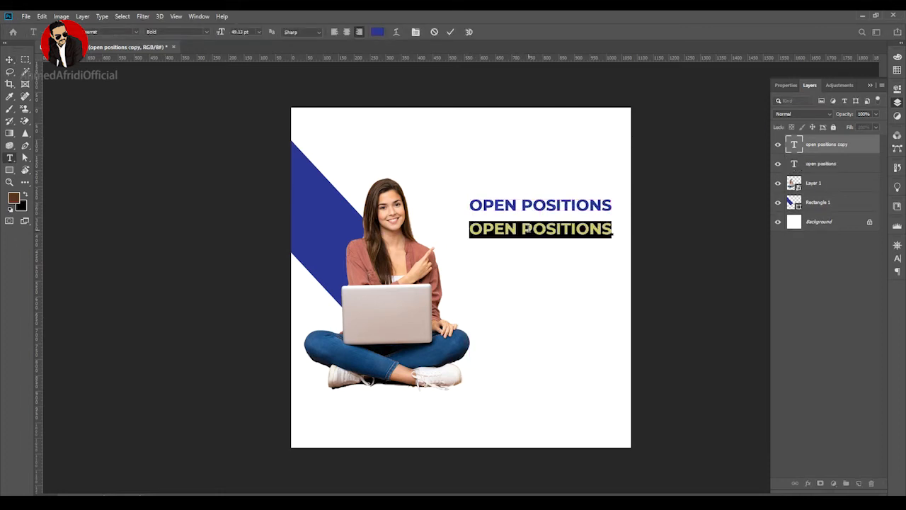
{"action": "type", "text": "UNIE"}
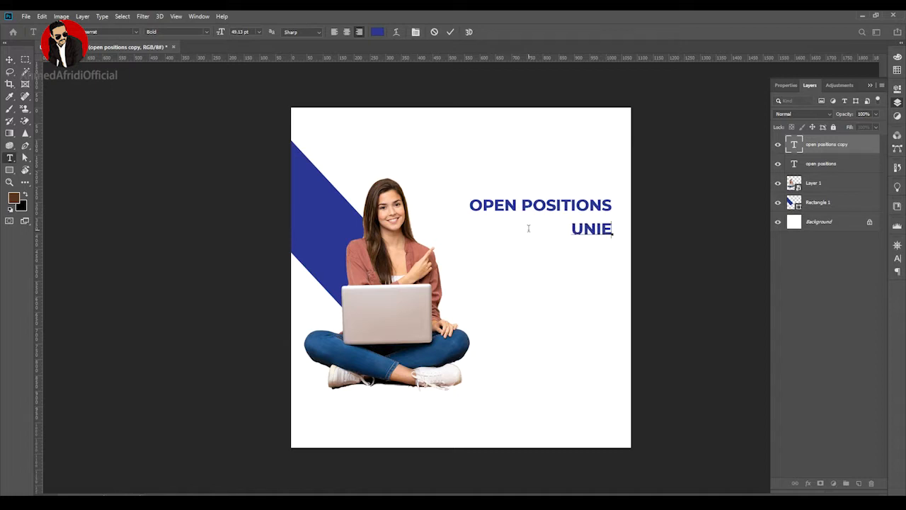
{"action": "key", "text": "BackSpace"}
{"action": "type", "text": "VERSITY"}
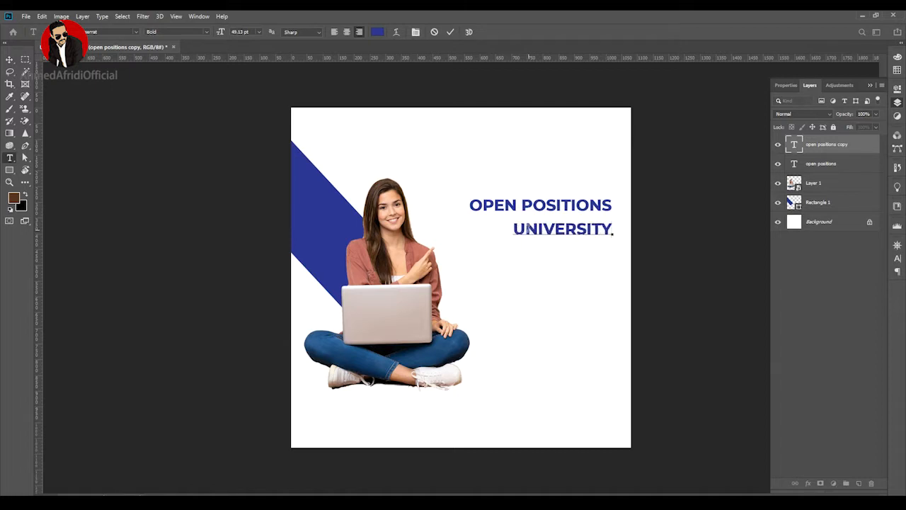
{"action": "key", "text": "Return"}
{"action": "type", "text": "NAME"}
Set the UNIVERSITY NAME text to ExtraBold at 70 pt
{"action": "key", "text": "ctrl+a"}
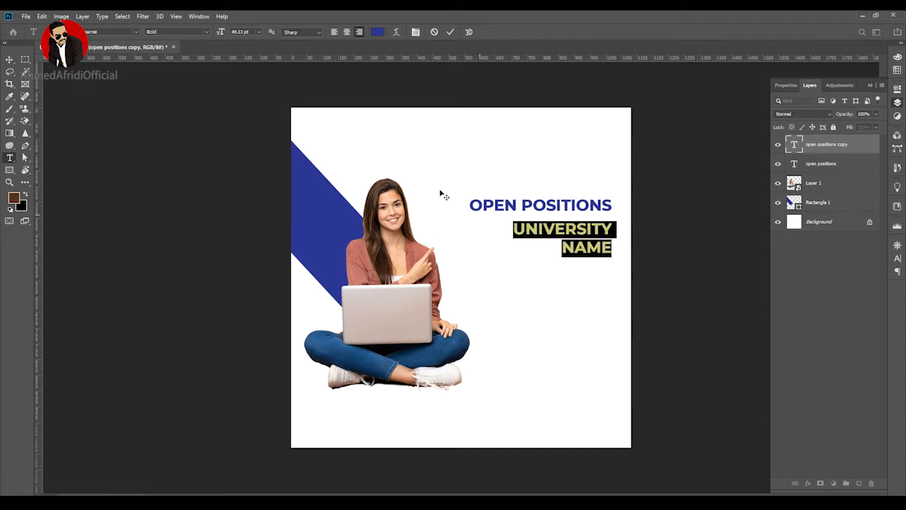
{"action": "left_click", "coordinate": [209, 32]}
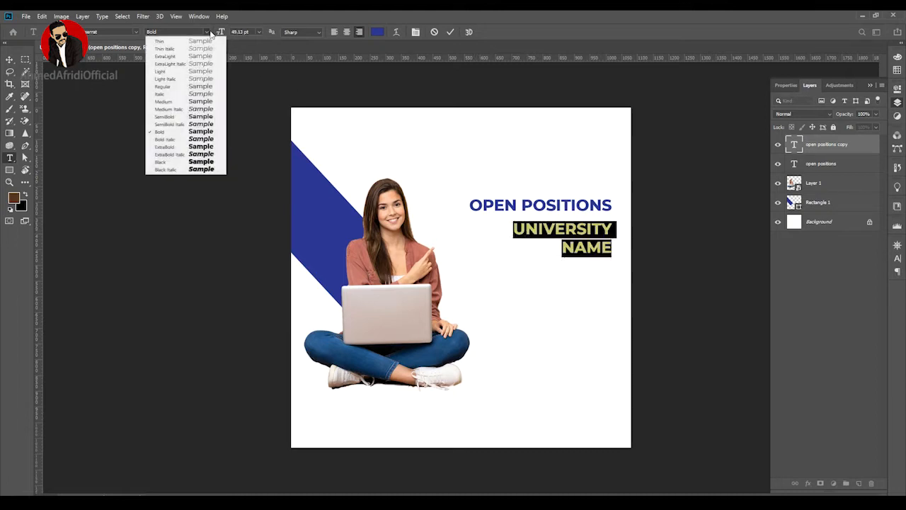
{"action": "left_click", "coordinate": [202, 146]}
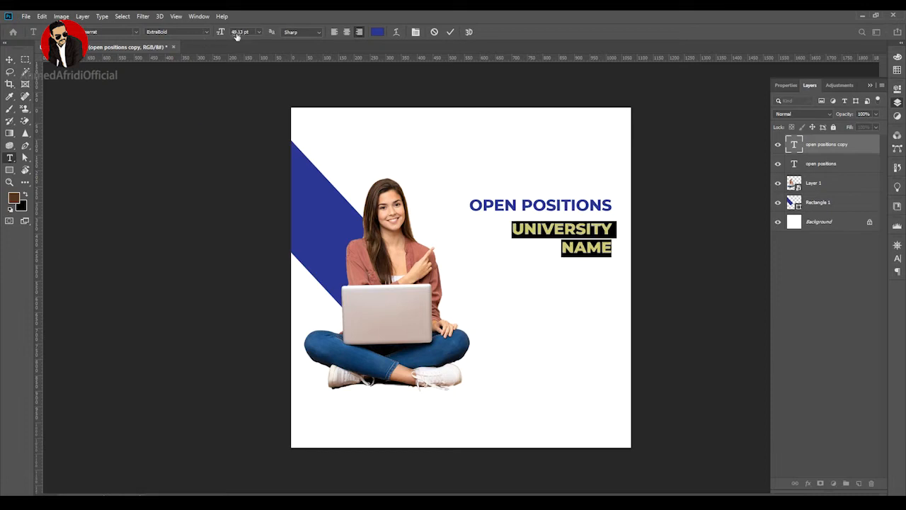
{"action": "type", "text": "62"}
{"action": "key", "text": "Return"}
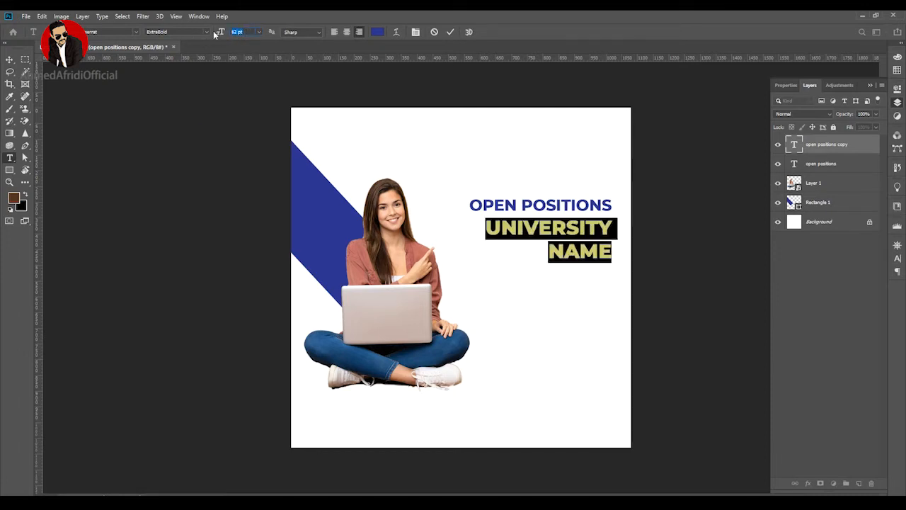
{"action": "key", "text": "Return"}
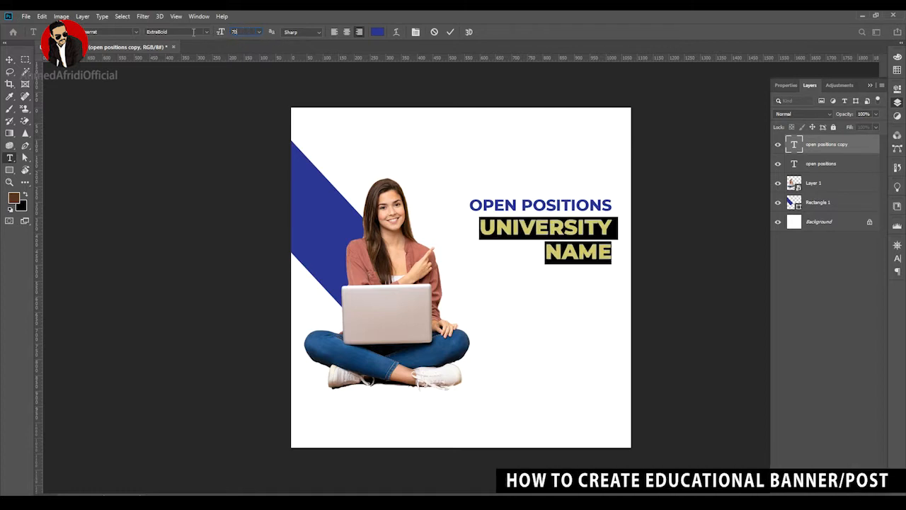
{"action": "type", "text": "70"}
{"action": "key", "text": "Return"}
{"action": "left_click", "coordinate": [2, 60]}
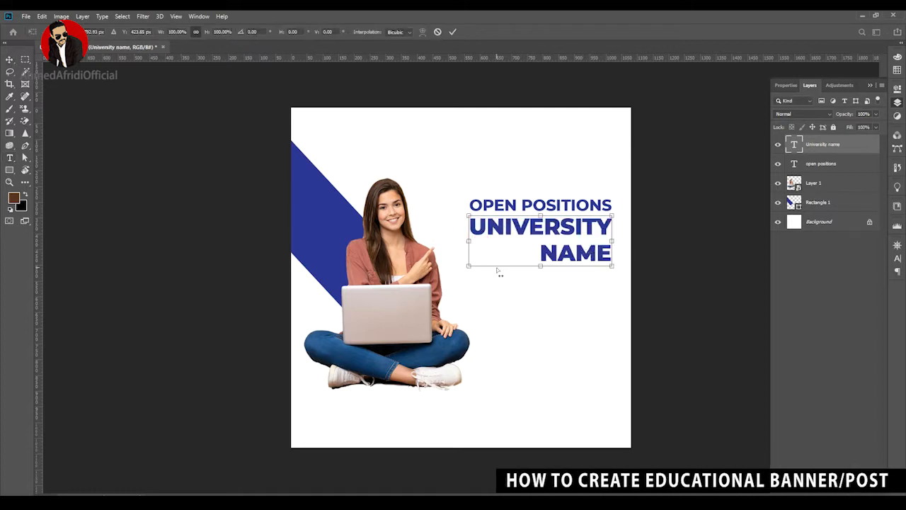
Open the OPEN POSITIONS text for editing with all of it selected
{"action": "left_click", "coordinate": [531, 211]}
{"action": "double_click", "coordinate": [531, 211]}
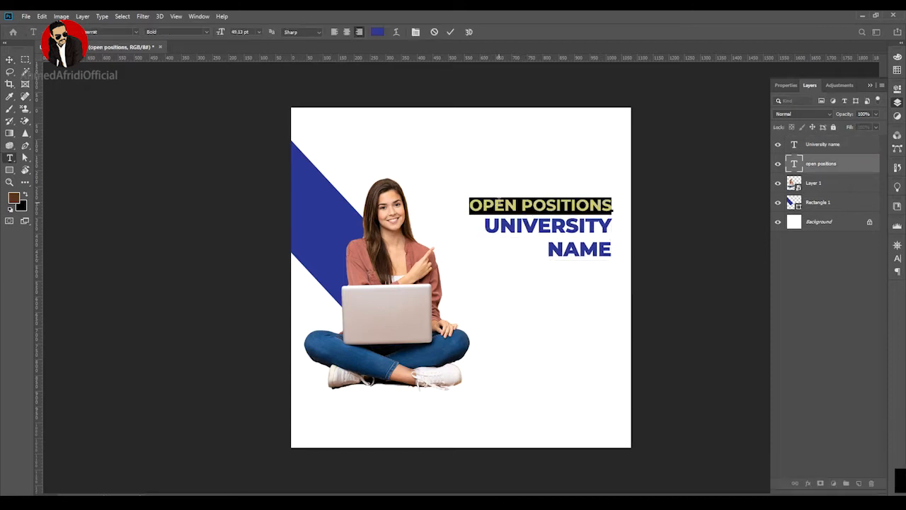